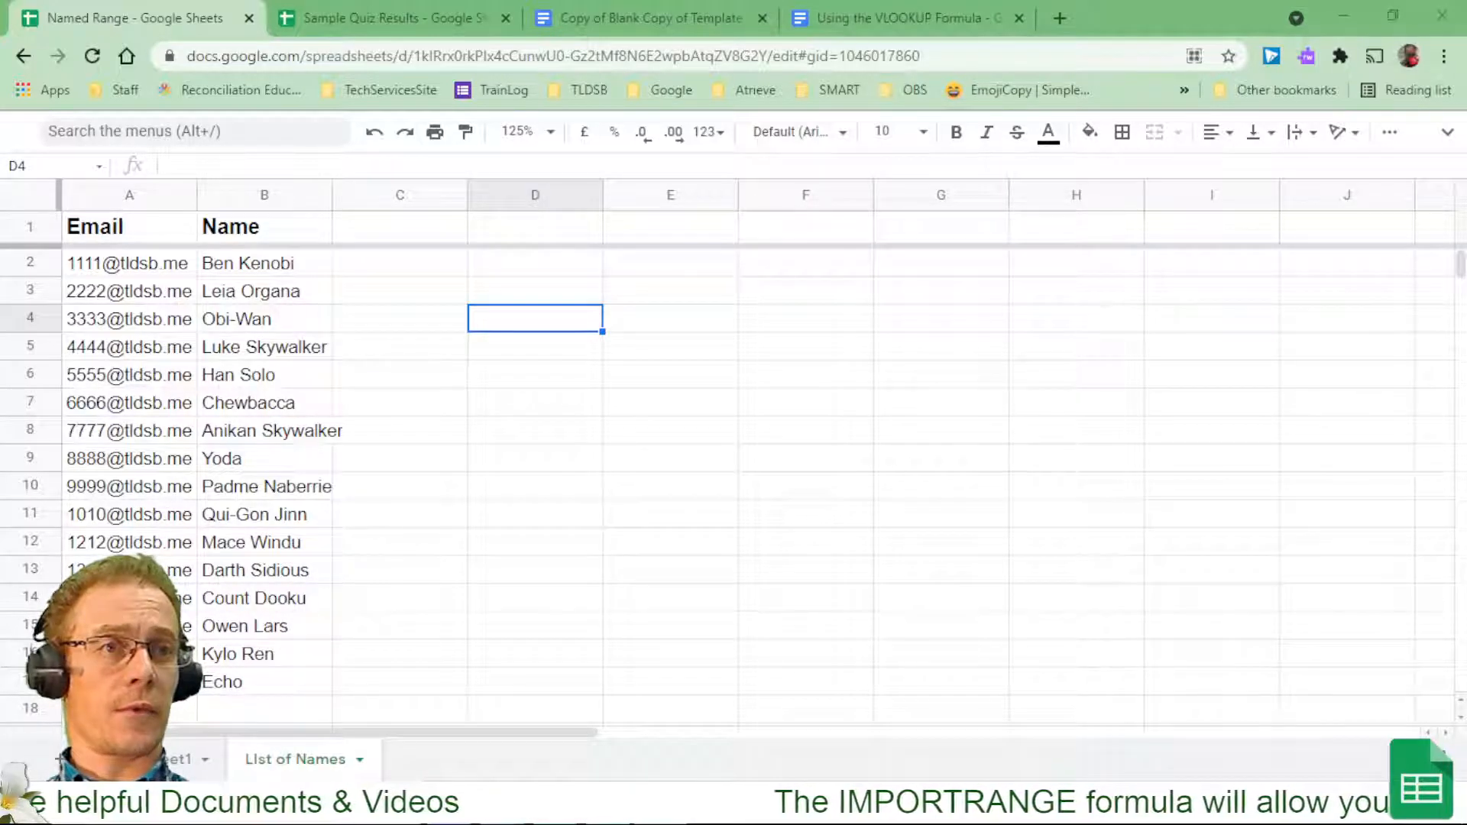
- In the Sample Quiz Results spreadsheet, insert a column between Email and "Where do birds fly?" and head it "Name"
{"action": "left_click", "coordinate": [453, 19]}
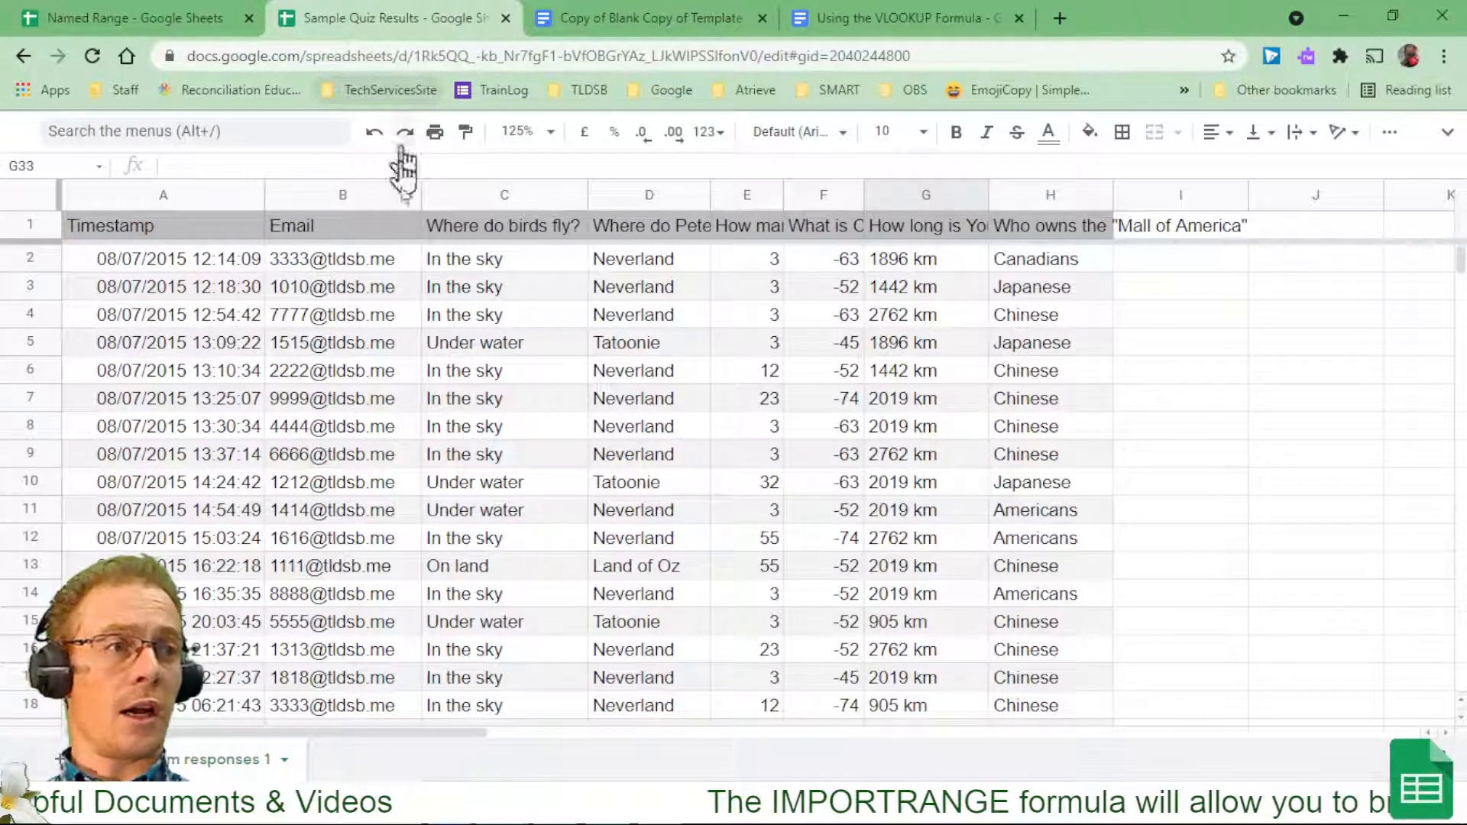
{"action": "left_click_drag", "start_coordinate": [367, 264], "coordinate": [361, 506]}
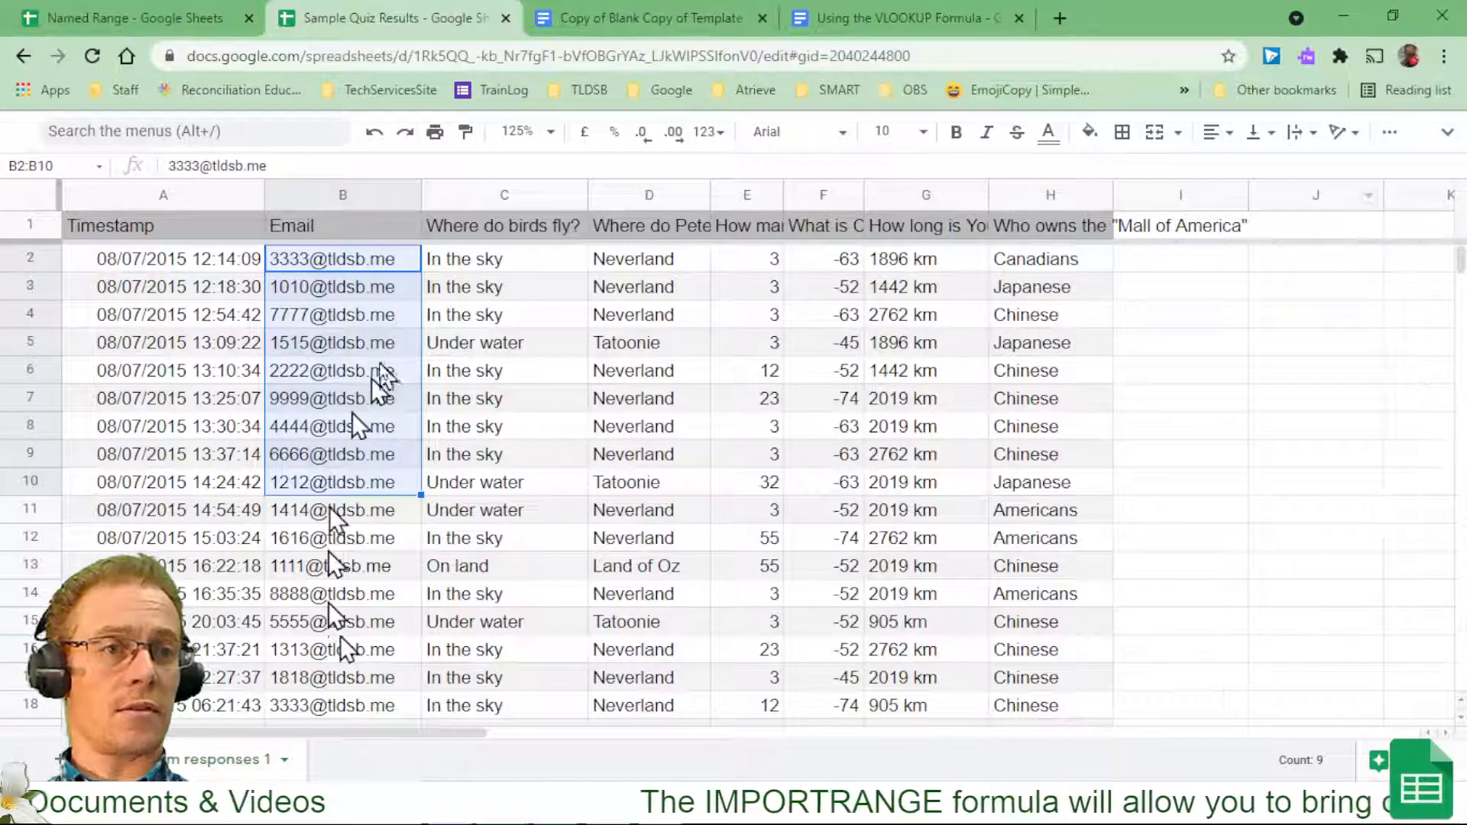
{"action": "left_click", "coordinate": [376, 342]}
{"action": "left_click", "coordinate": [820, 598]}
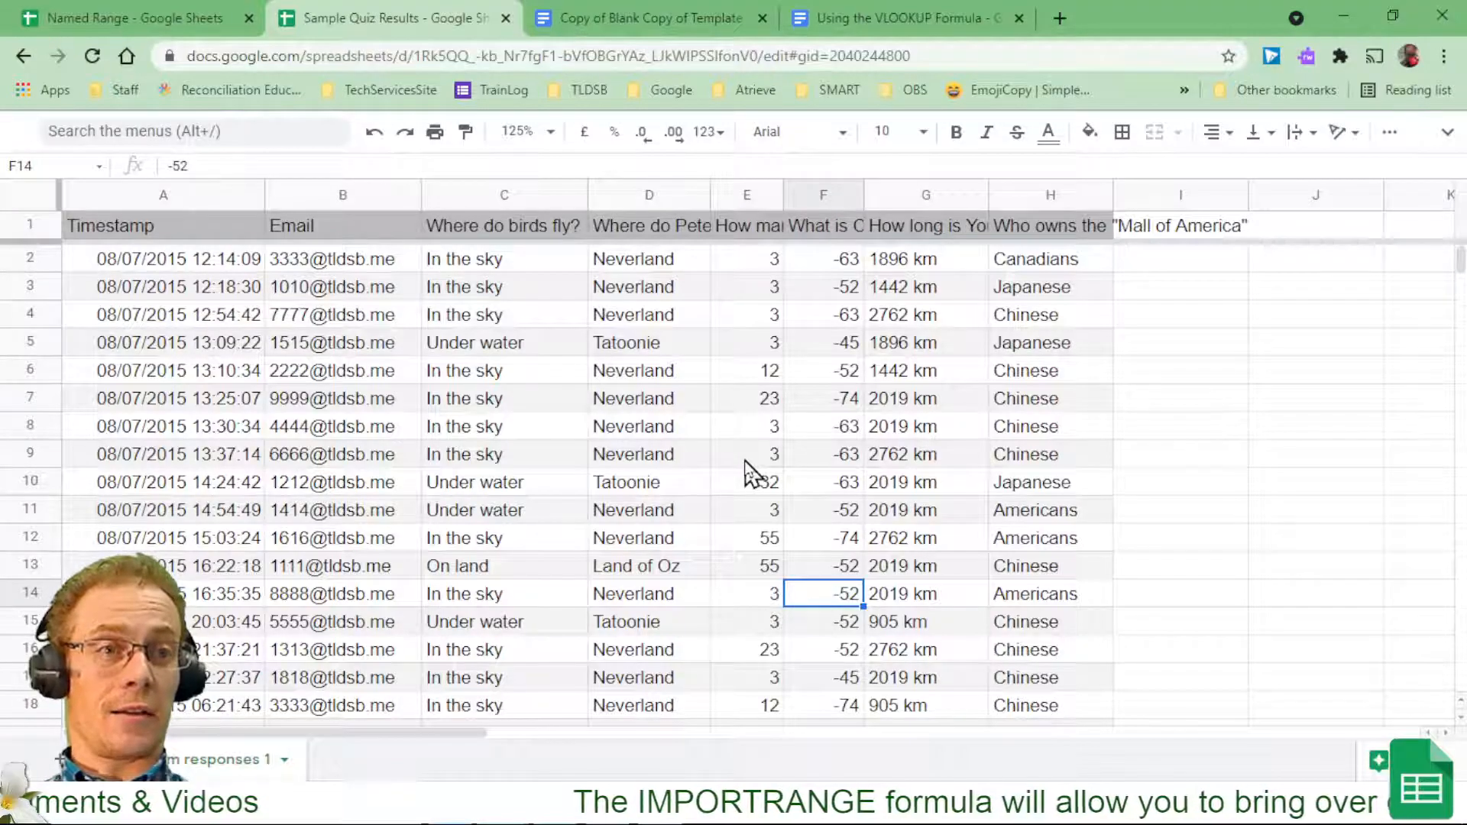
{"action": "right_click", "coordinate": [503, 193]}
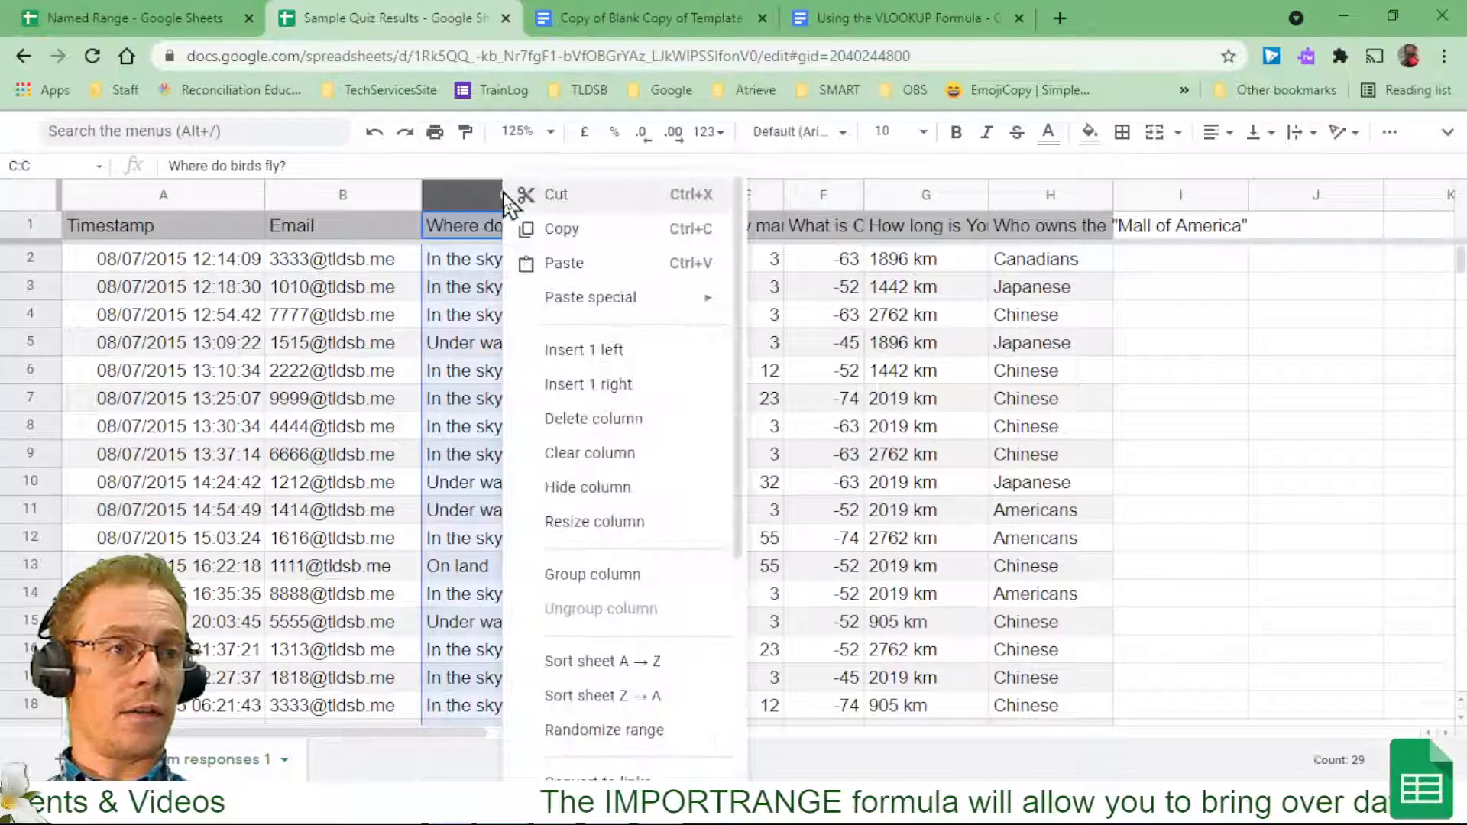
{"action": "left_click", "coordinate": [620, 351]}
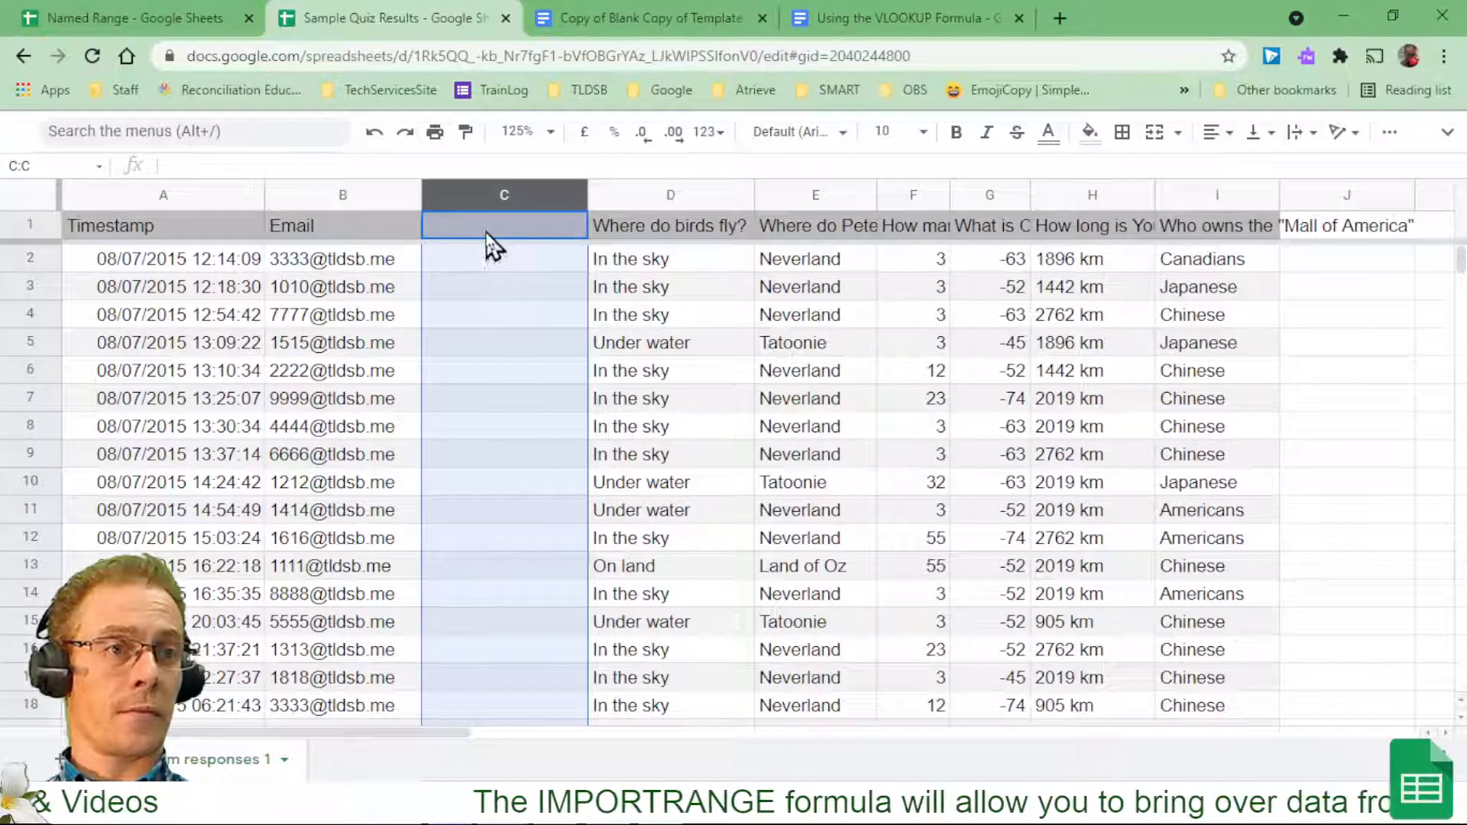
{"action": "left_click", "coordinate": [486, 229]}
{"action": "type", "text": "Name"}
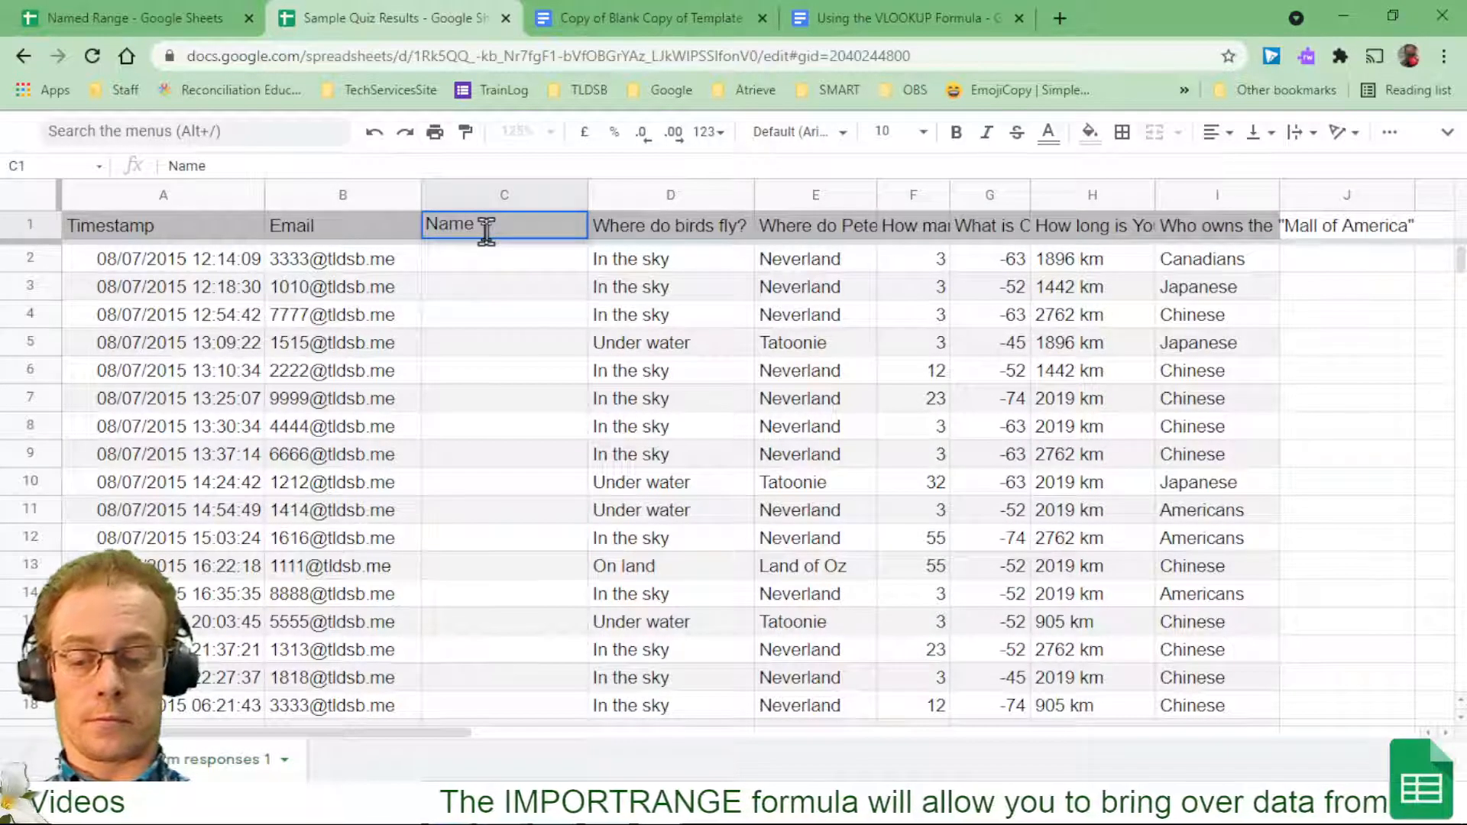
{"action": "key", "text": "Return"}
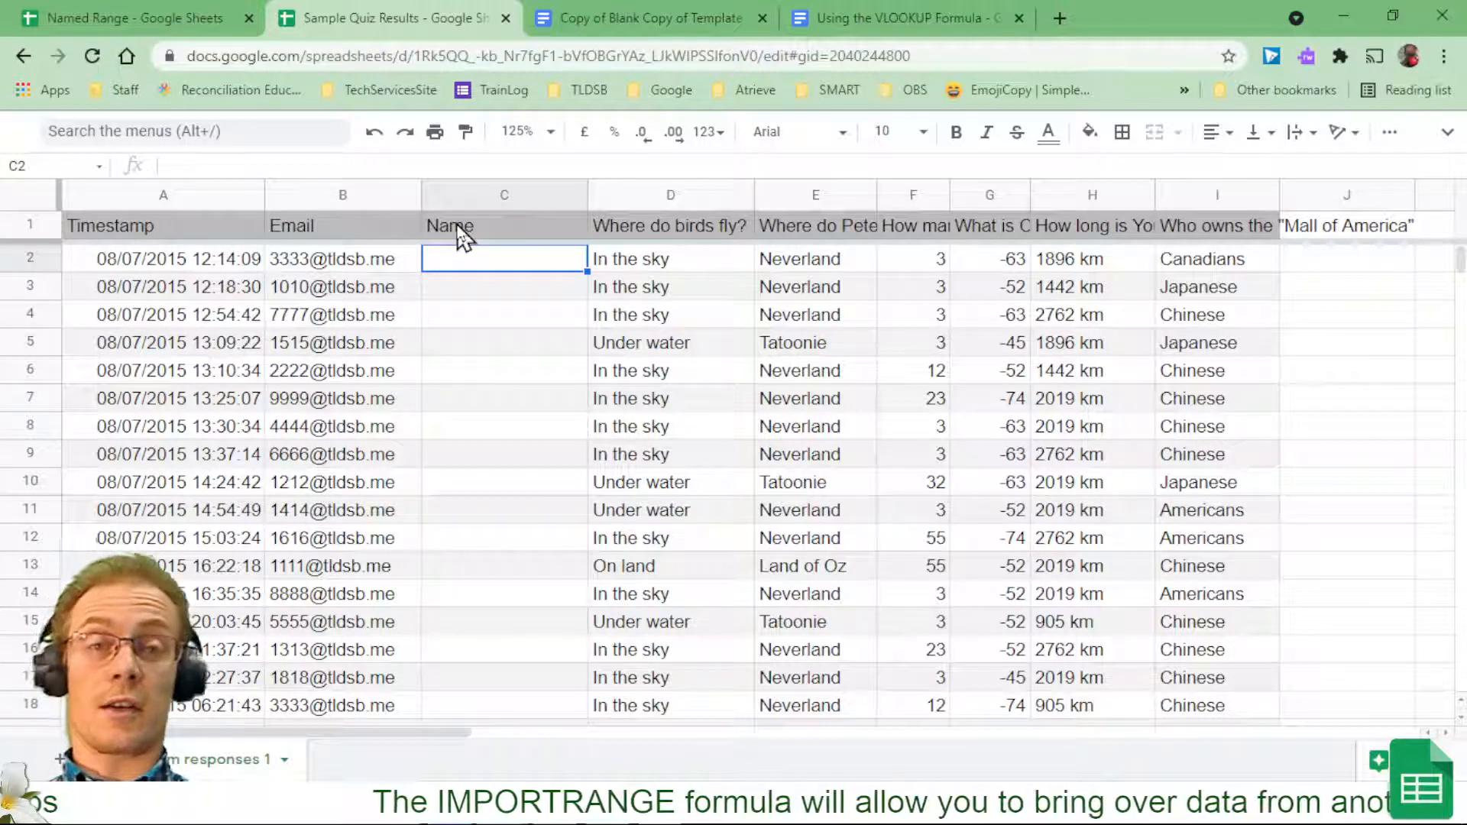
- In the Named Range spreadsheet's list of names, define A1:B17 as the named range myClass and check the list of named ranges
{"action": "left_click", "coordinate": [145, 16]}
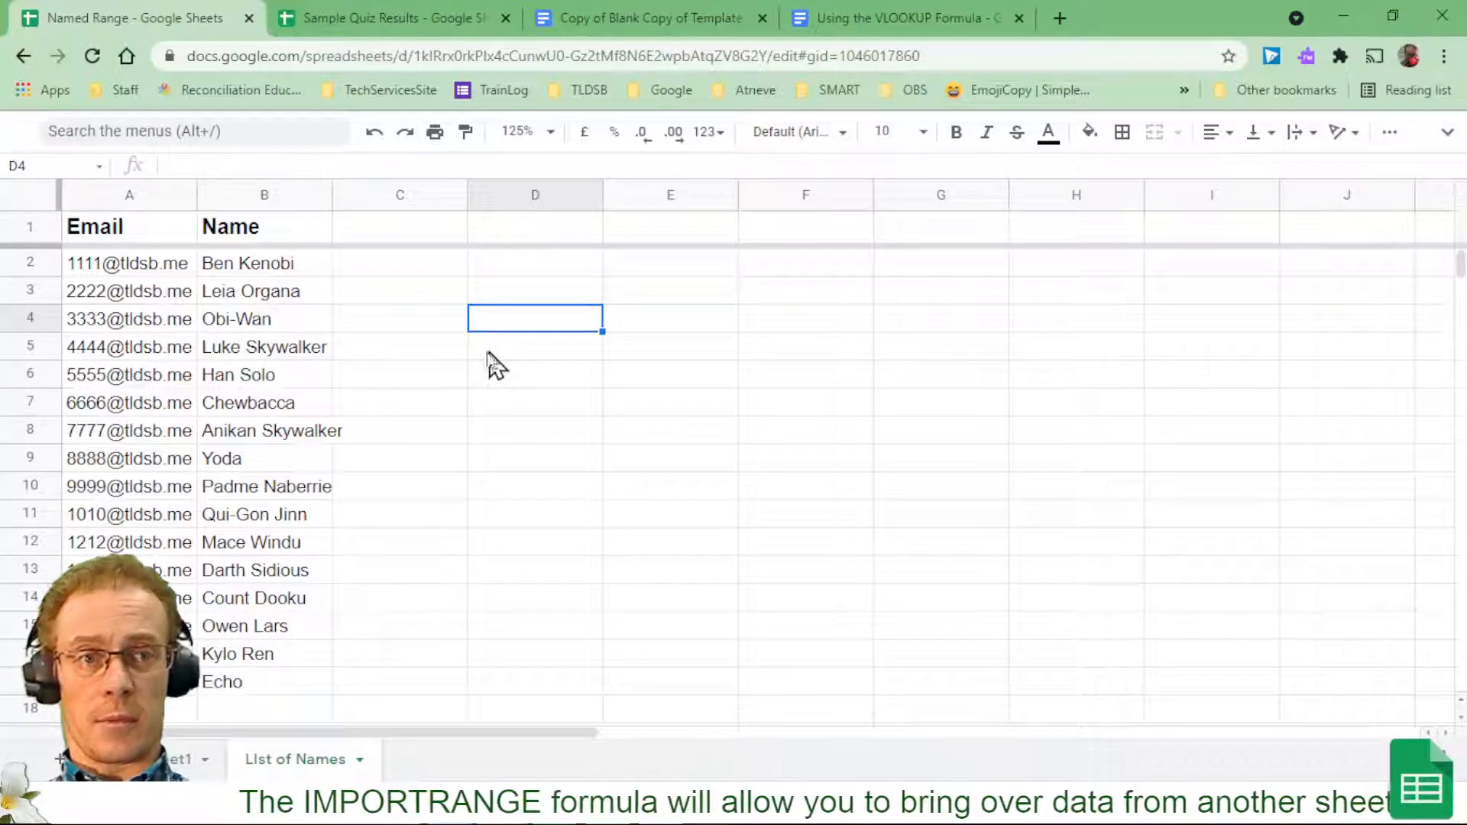
{"action": "left_click", "coordinate": [170, 269]}
{"action": "left_click_drag", "start_coordinate": [225, 274], "coordinate": [239, 483]}
{"action": "left_click", "coordinate": [308, 397]}
{"action": "left_click_drag", "start_coordinate": [305, 411], "coordinate": [83, 131]}
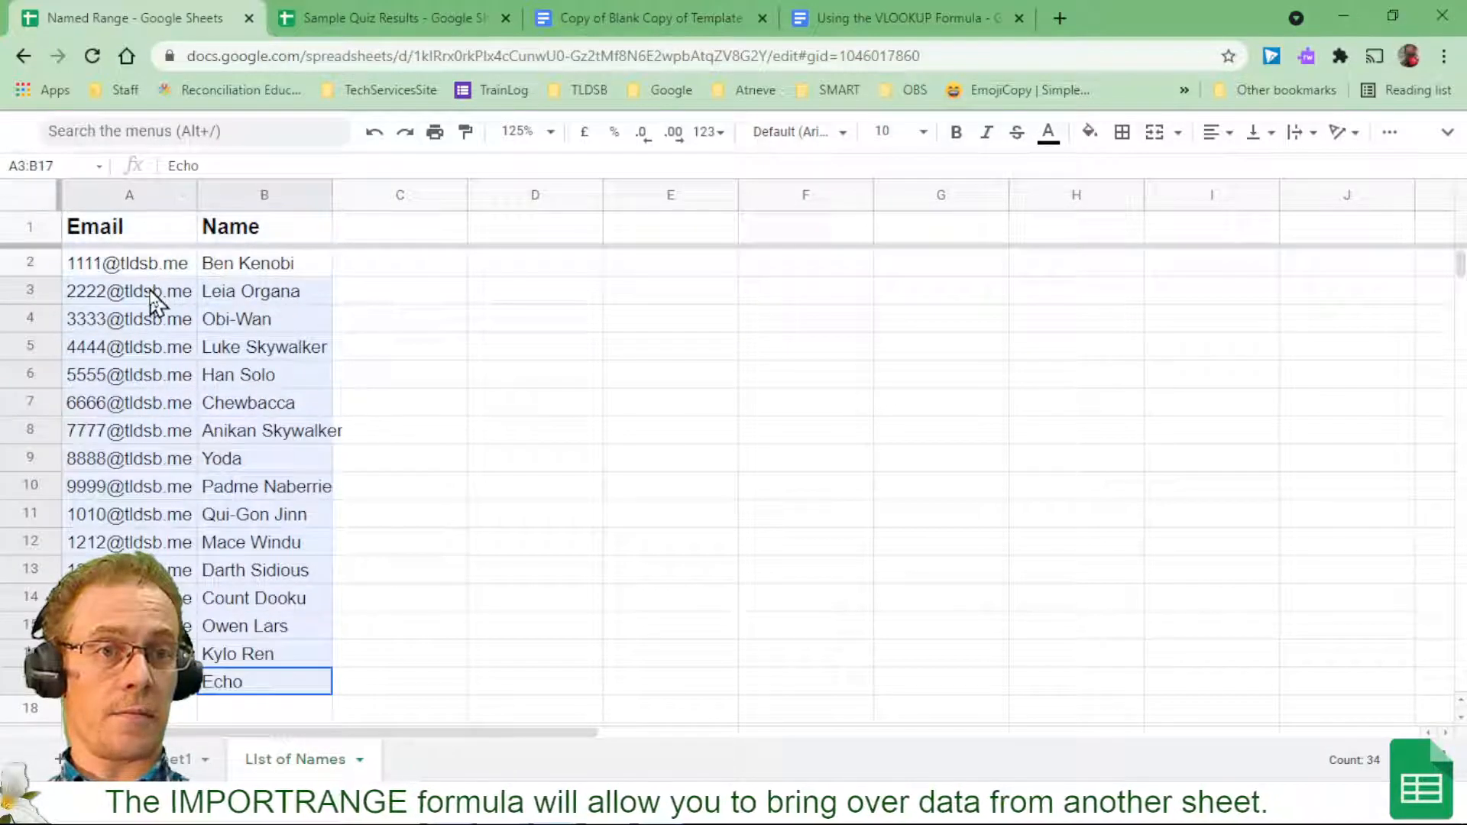
{"action": "left_click", "coordinate": [66, 165]}
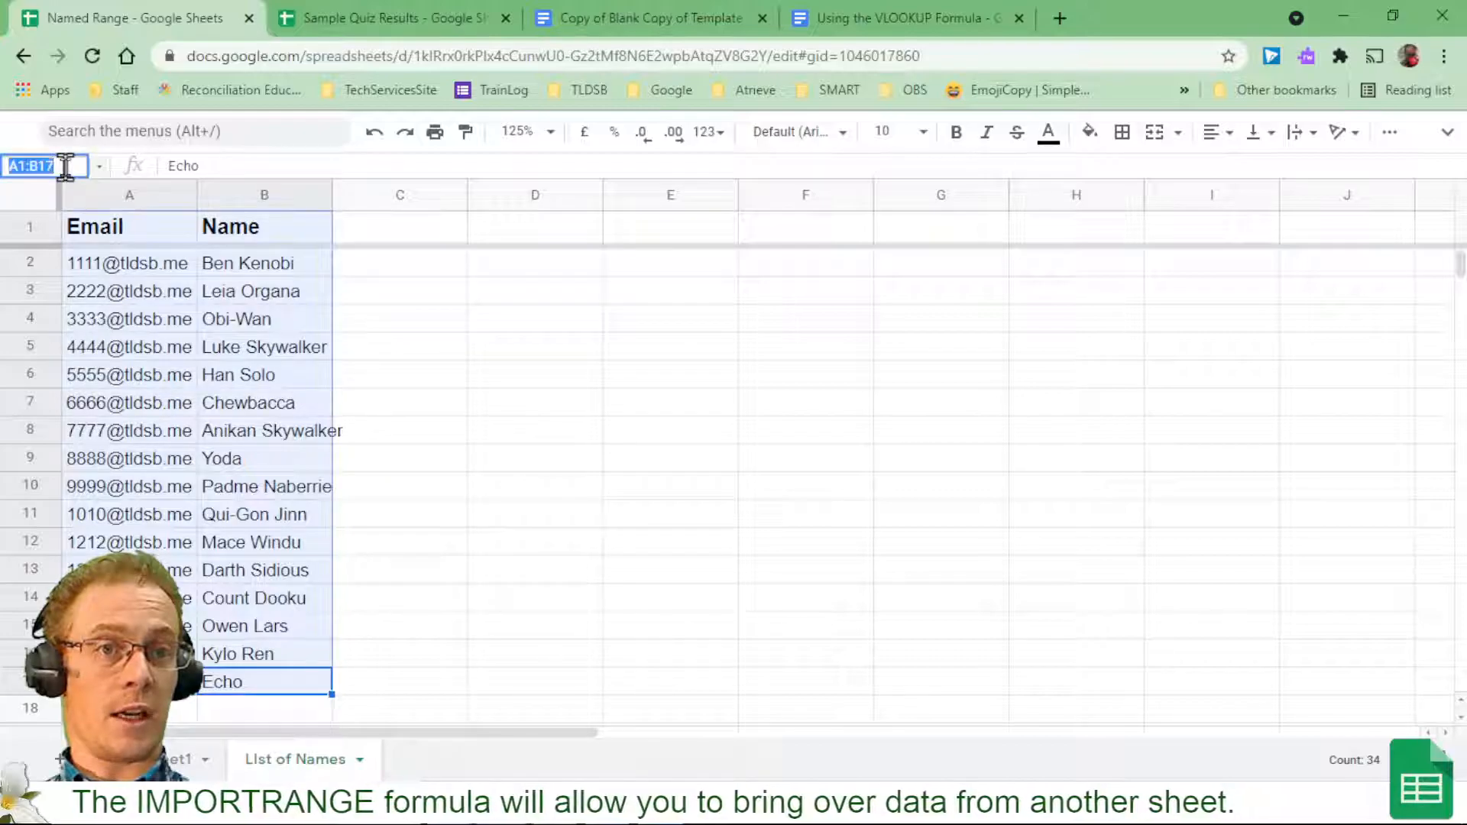
{"action": "type", "text": "myClass"}
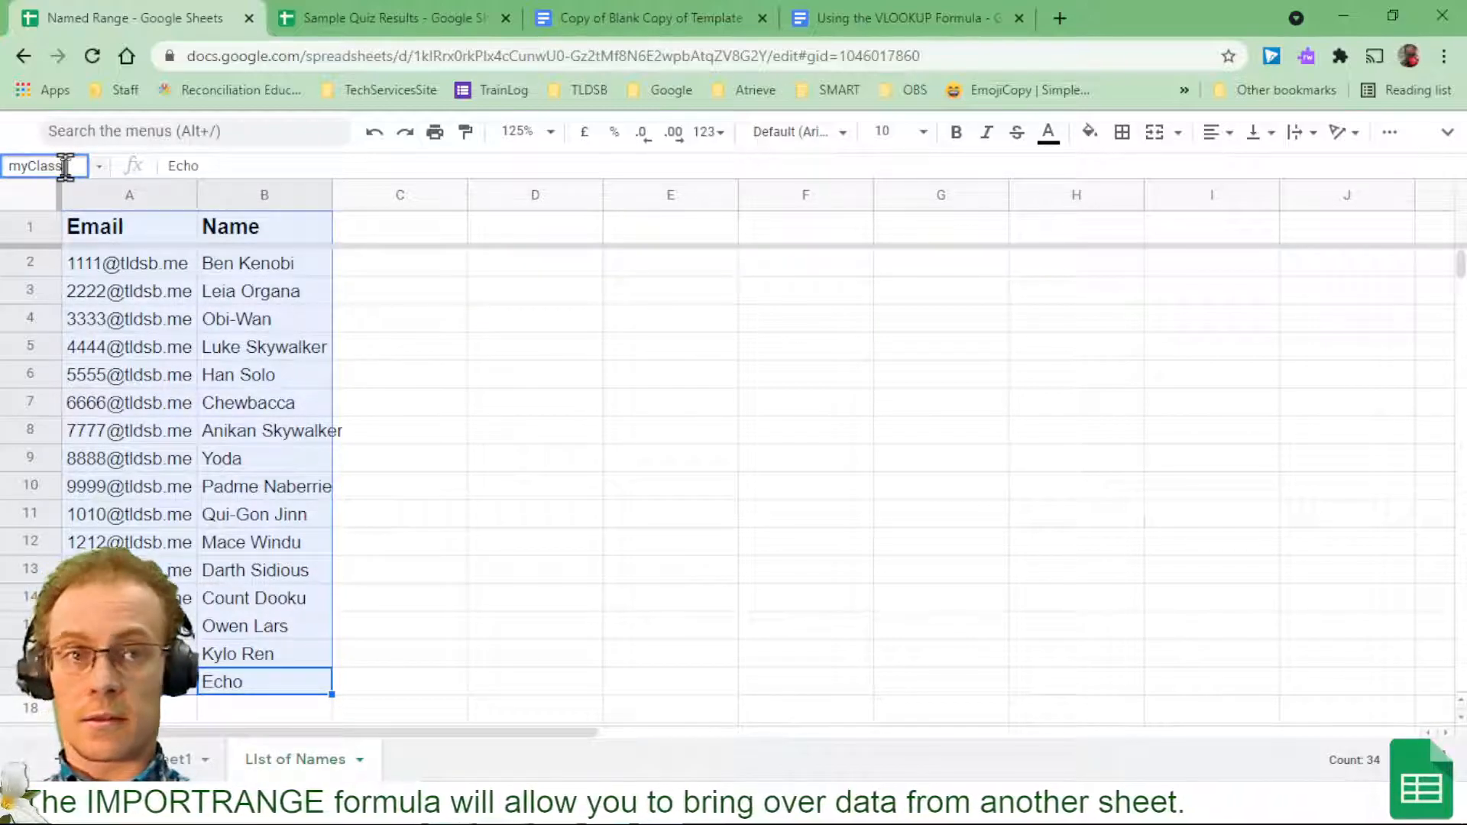
{"action": "key", "text": "Return"}
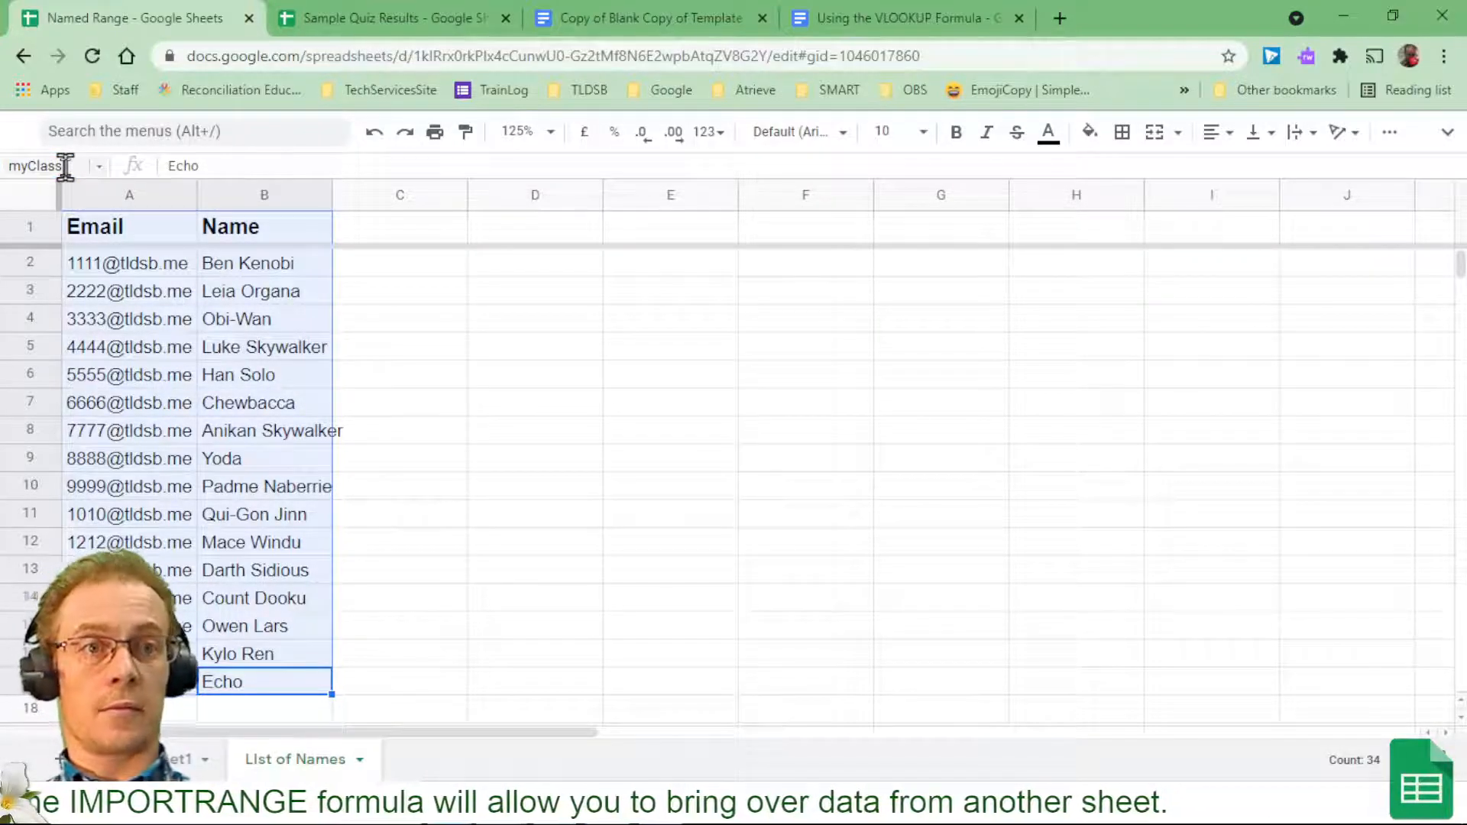
{"action": "left_click", "coordinate": [100, 166]}
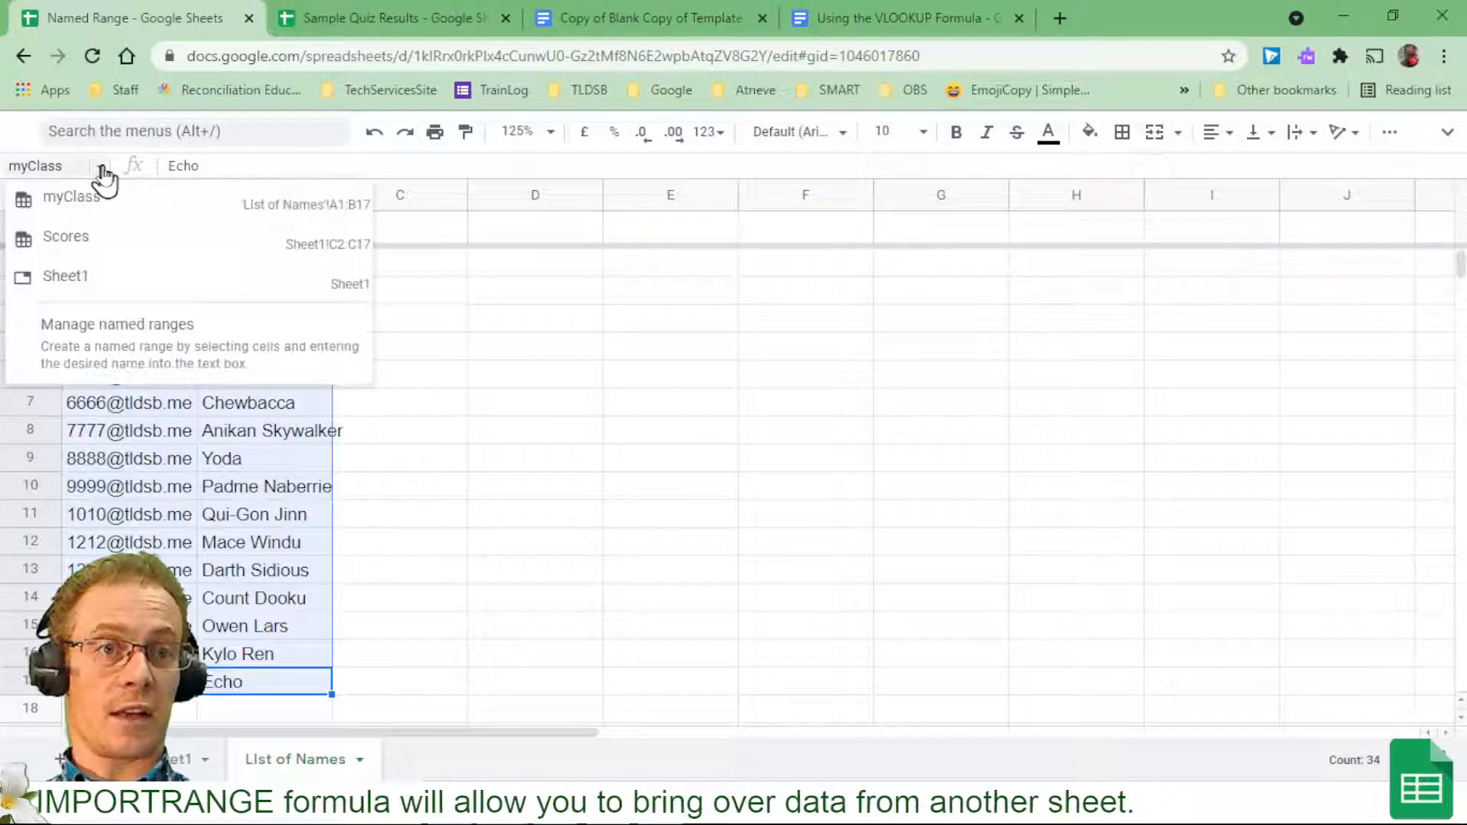
{"action": "left_click", "coordinate": [535, 401]}
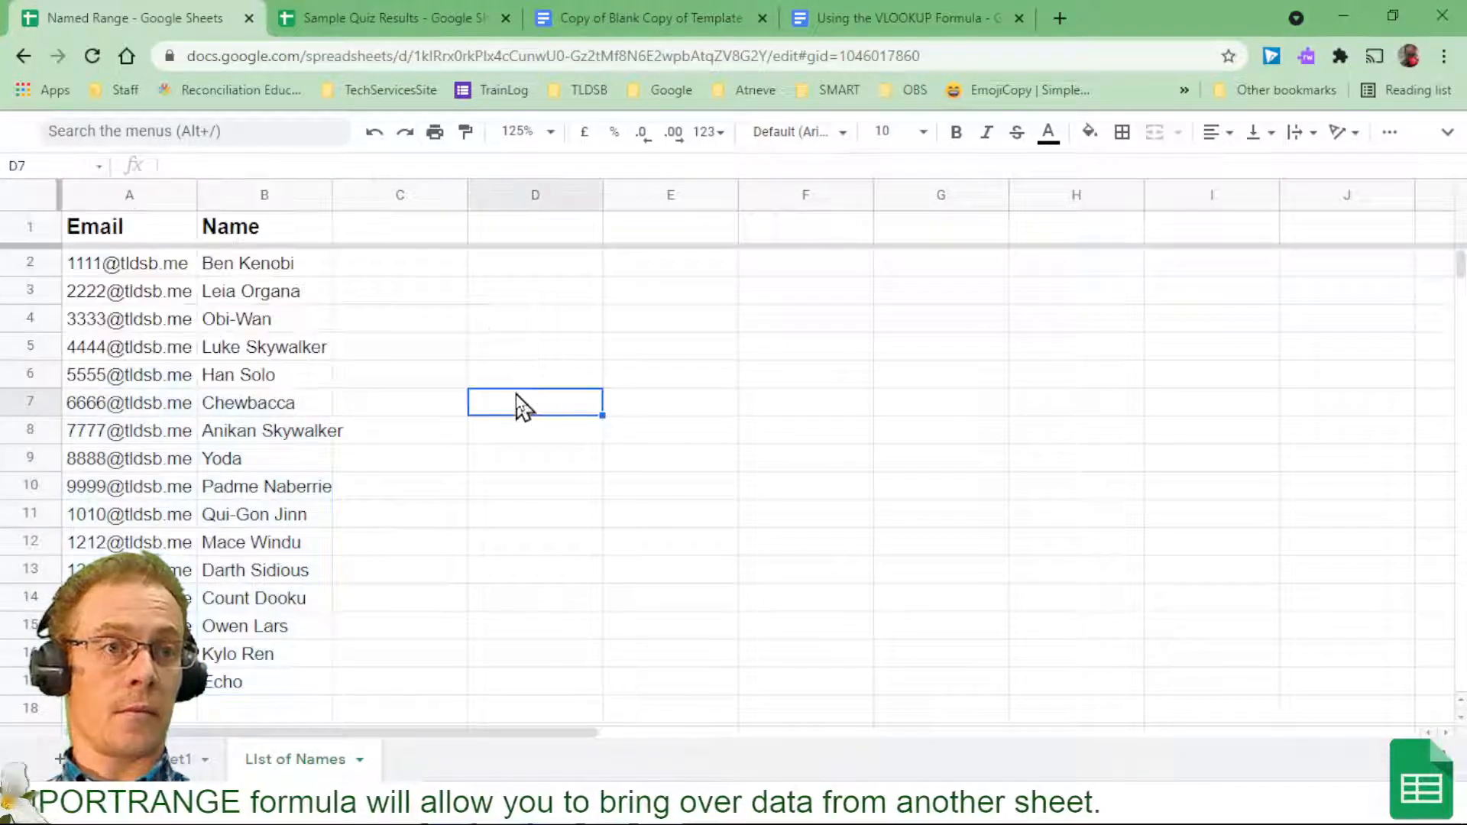
- Add a new sheet named "Students" to the Sample Quiz Results spreadsheet
{"action": "left_click", "coordinate": [391, 24]}
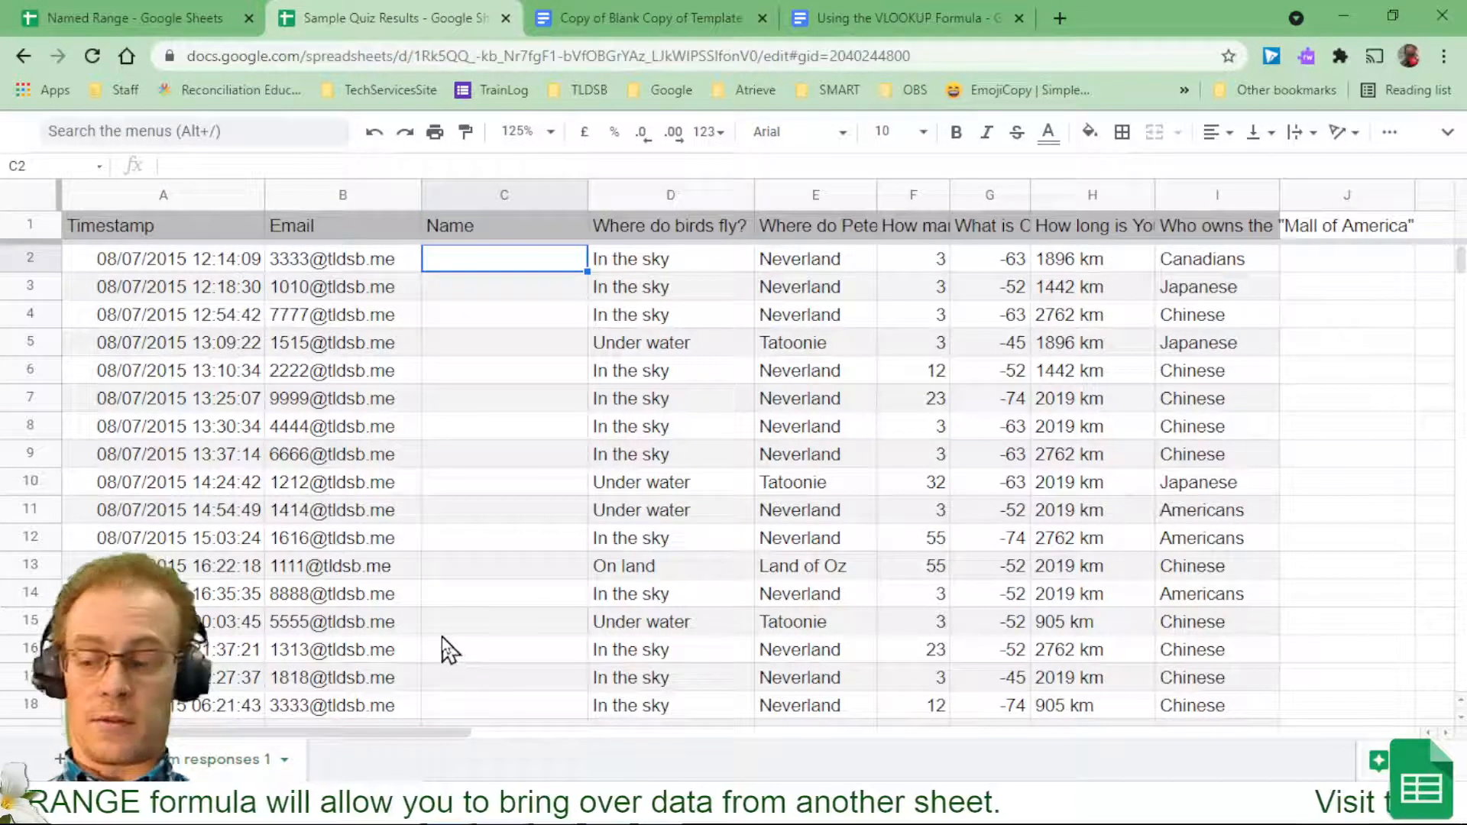
{"action": "key", "text": "ctrl+f"}
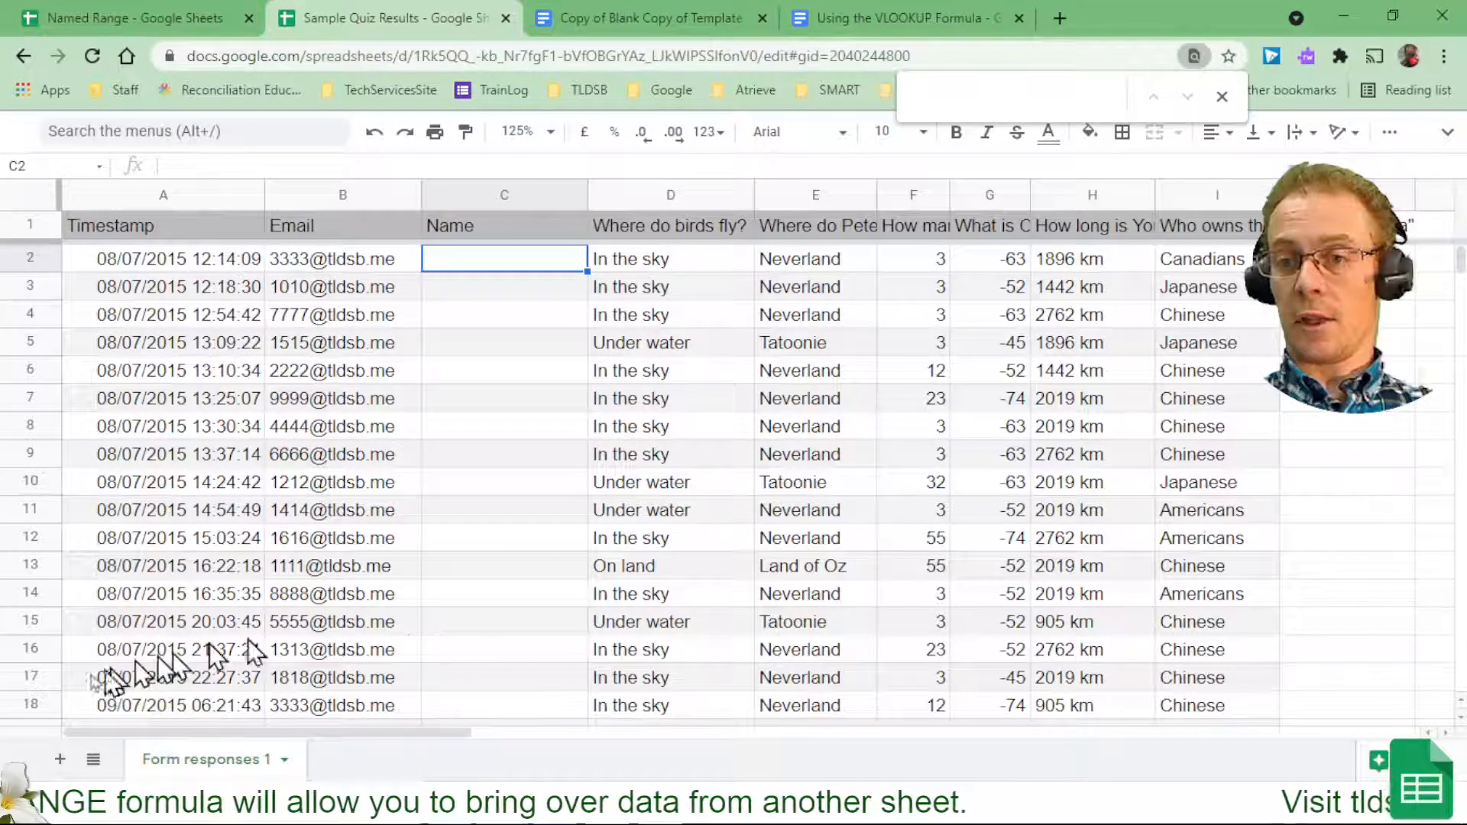
{"action": "left_click", "coordinate": [61, 761]}
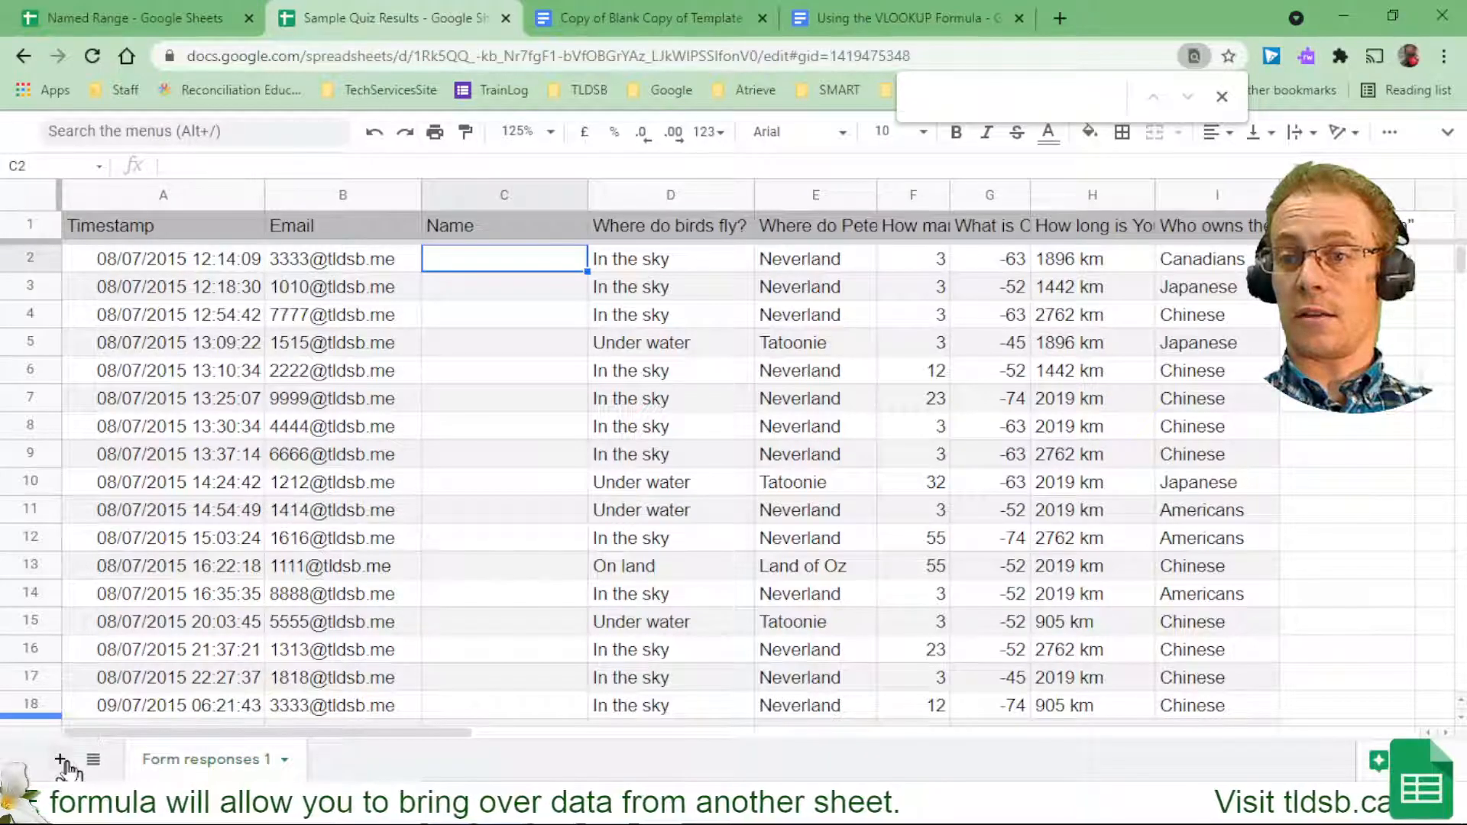
{"action": "double_click", "coordinate": [353, 760]}
{"action": "type", "text": "Students"}
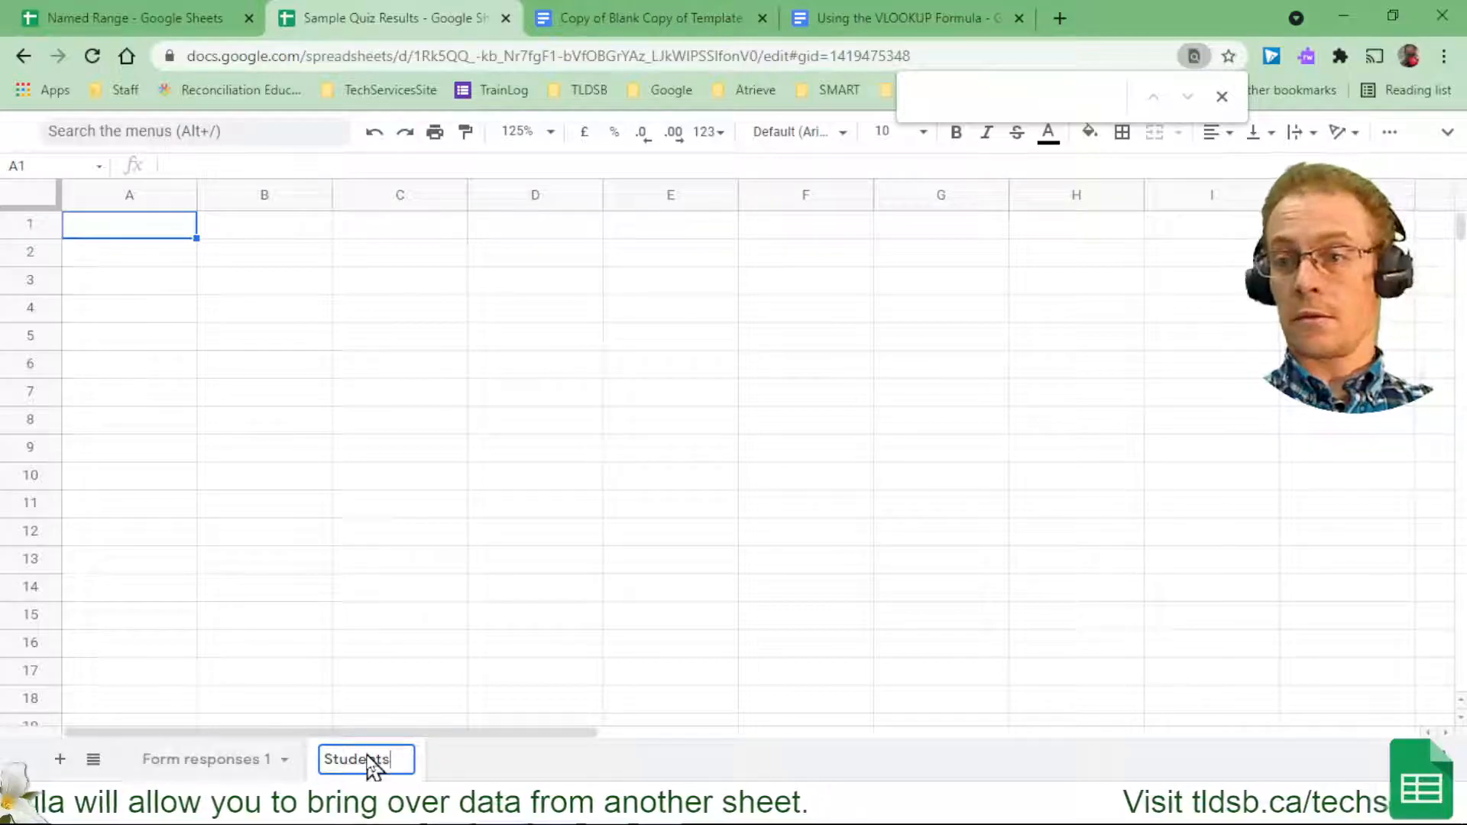
{"action": "key", "text": "Return"}
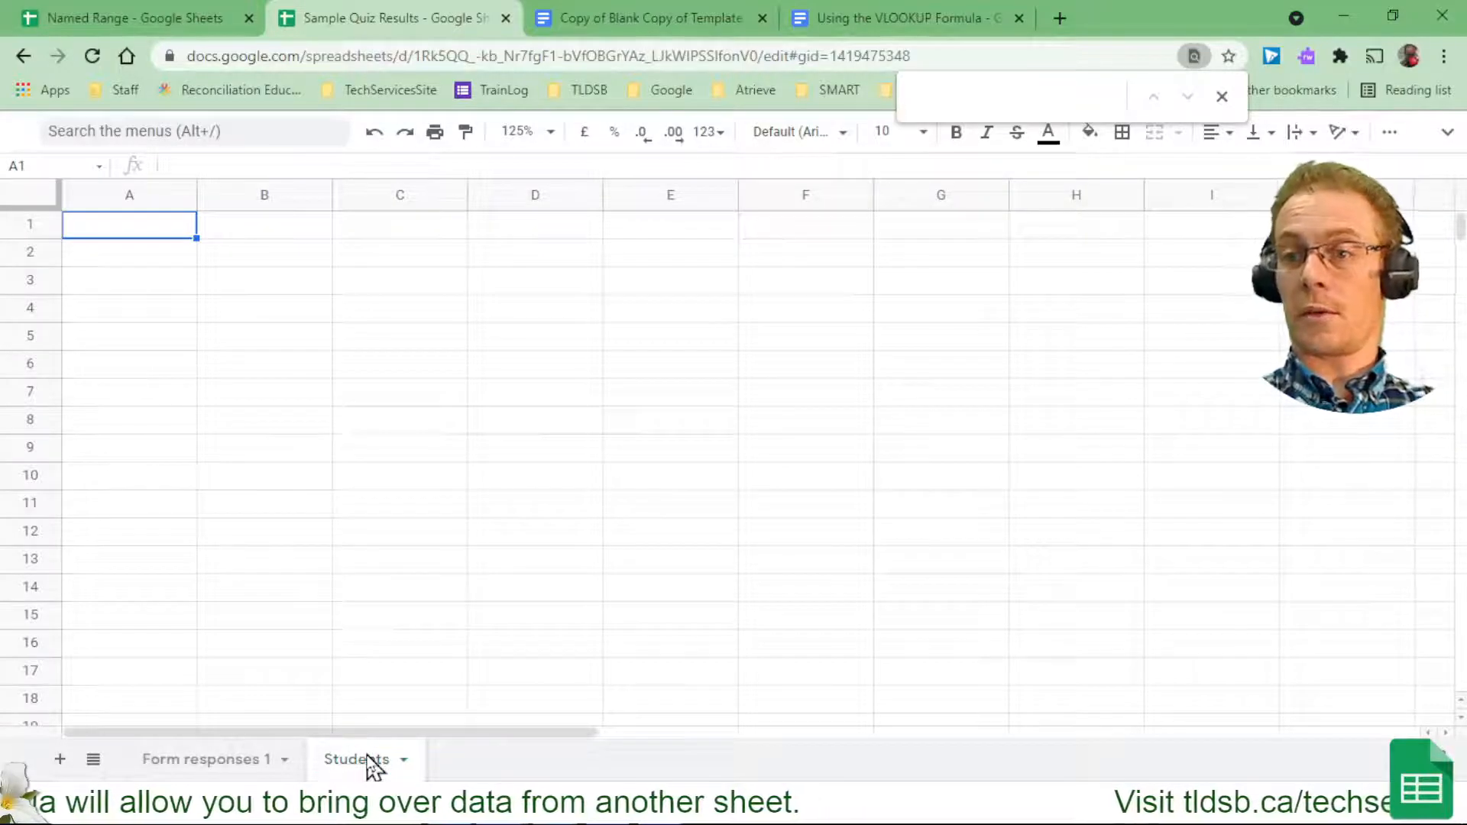
- Begin an IMPORTRANGE formula in cell A1 of the Students sheet with =importrange(
{"action": "left_click", "coordinate": [104, 228]}
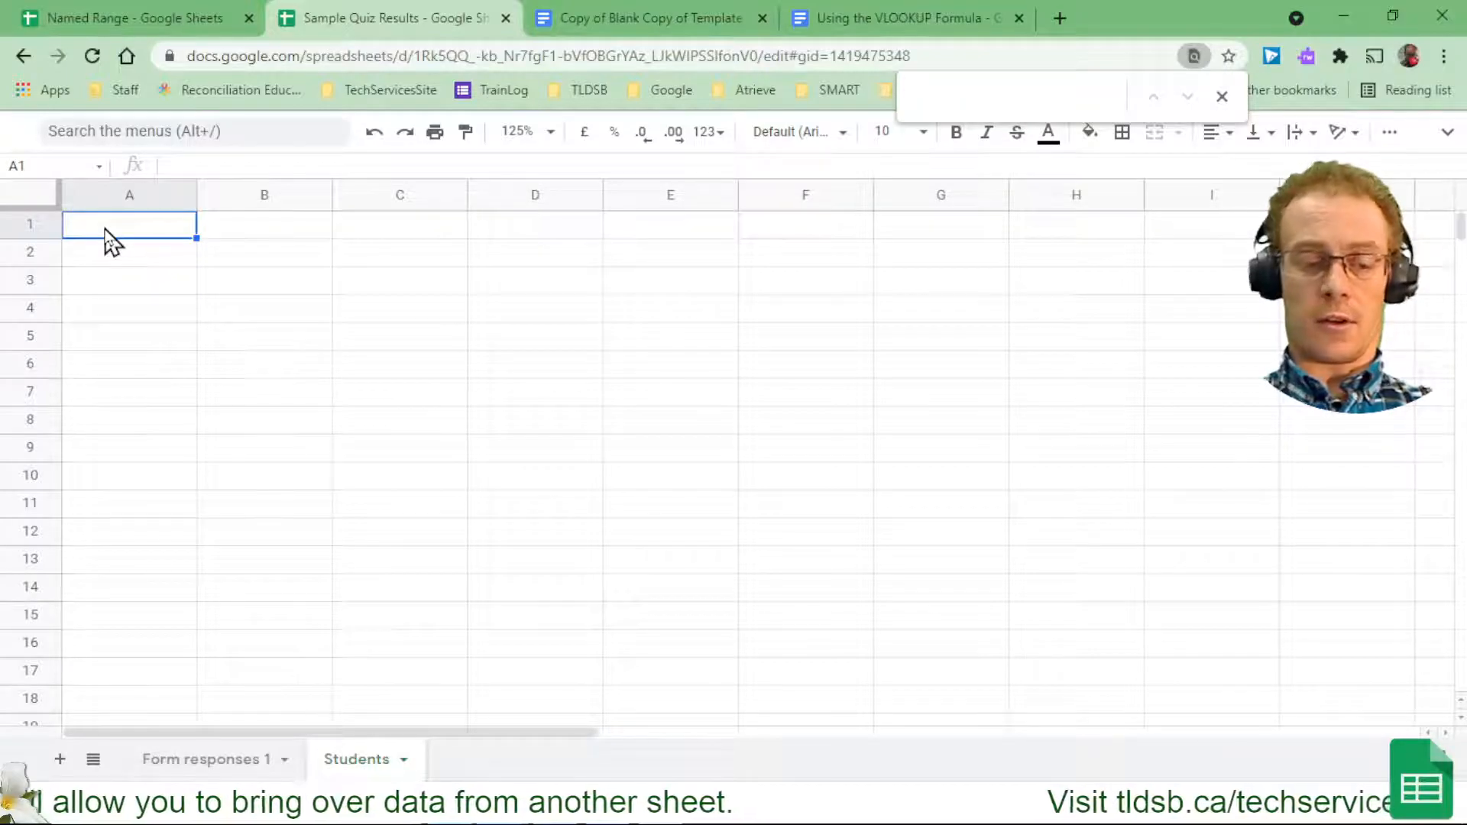
{"action": "type", "text": "=im"}
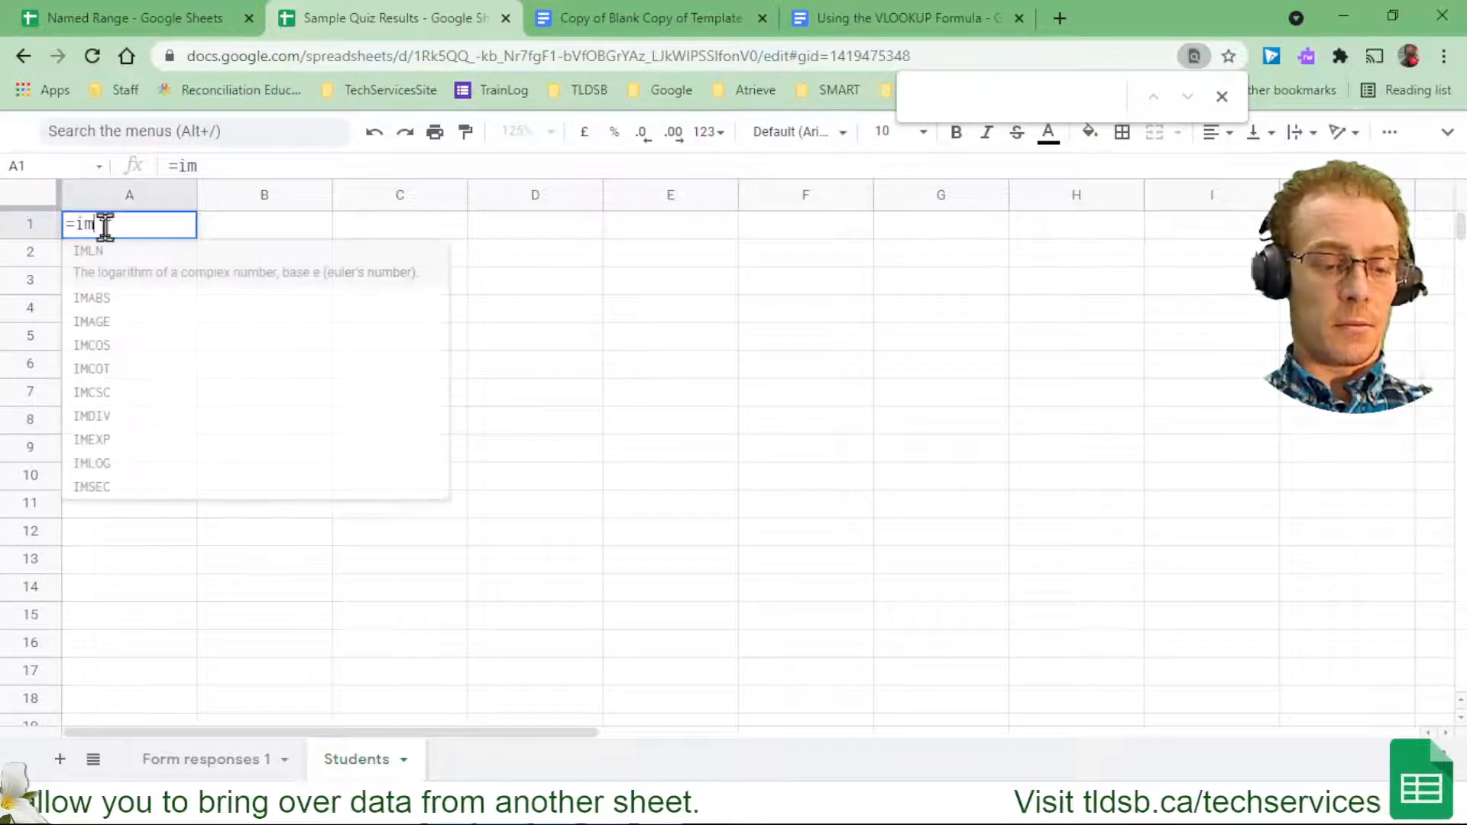
{"action": "type", "text": "portrange"}
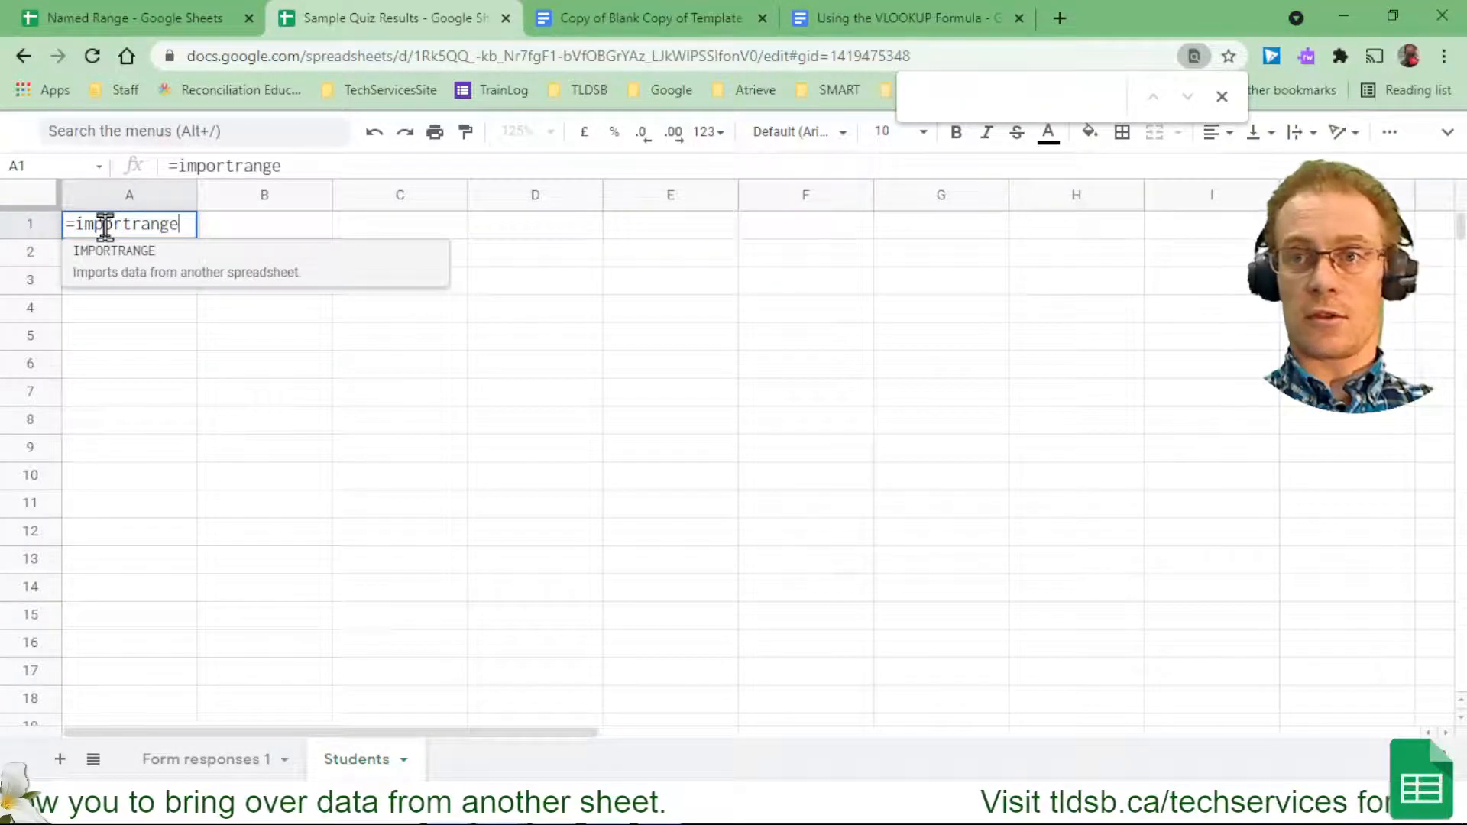
{"action": "type", "text": "("}
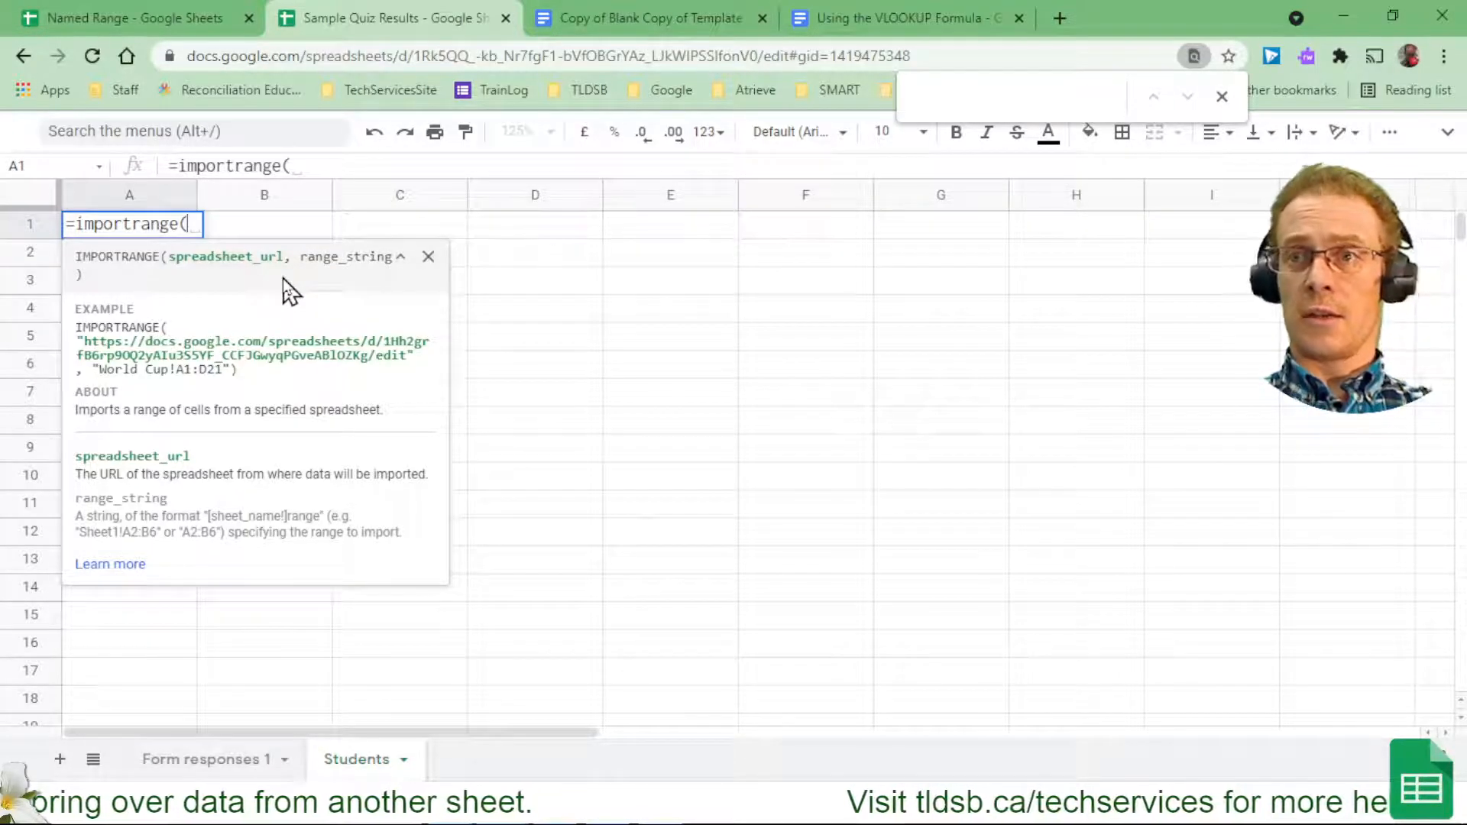
- Copy the Named Range spreadsheet's URL from its beginning through the slash before "edit"
{"action": "left_click", "coordinate": [145, 18]}
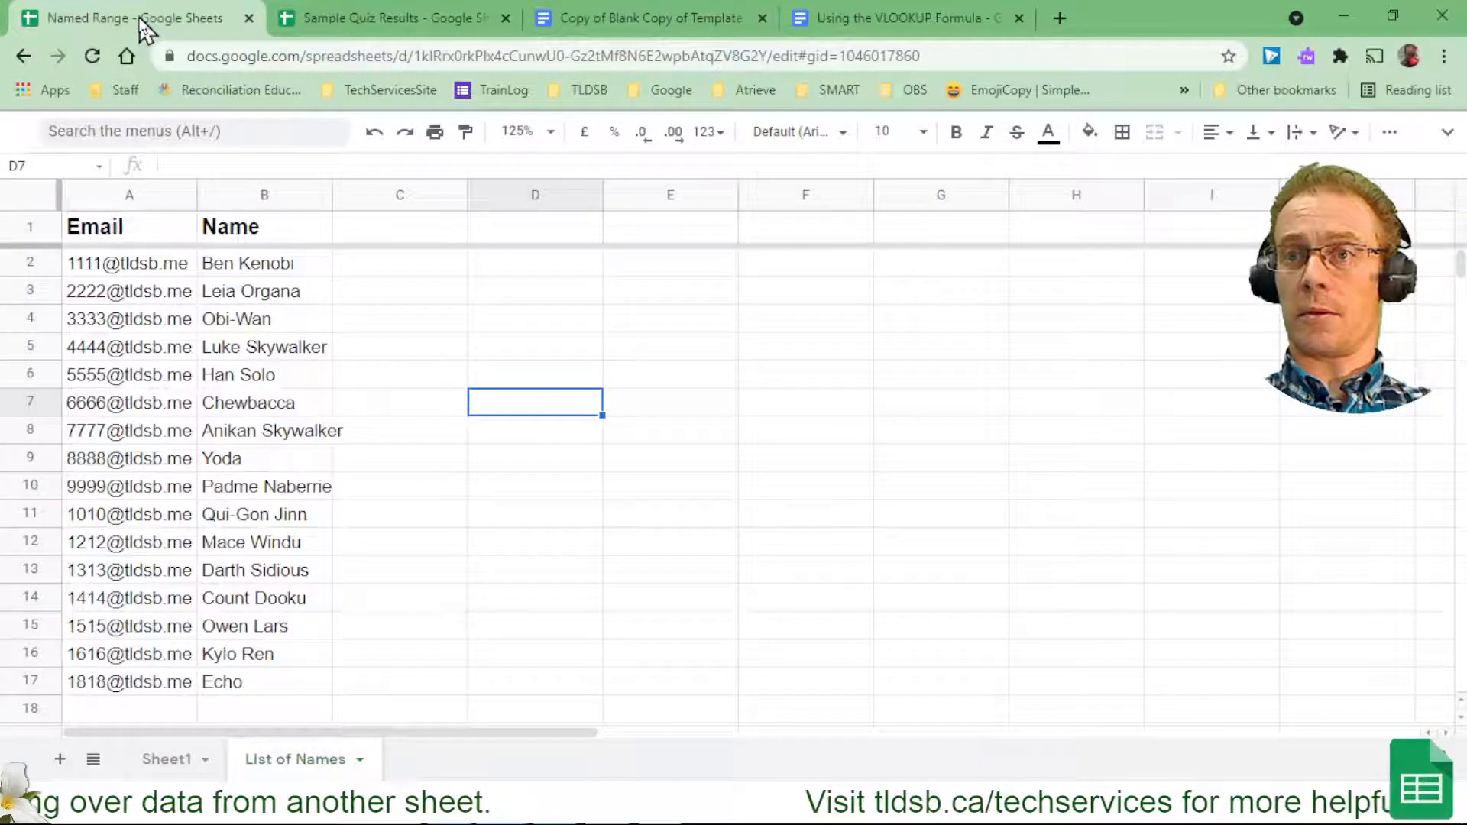
{"action": "left_click", "coordinate": [433, 58]}
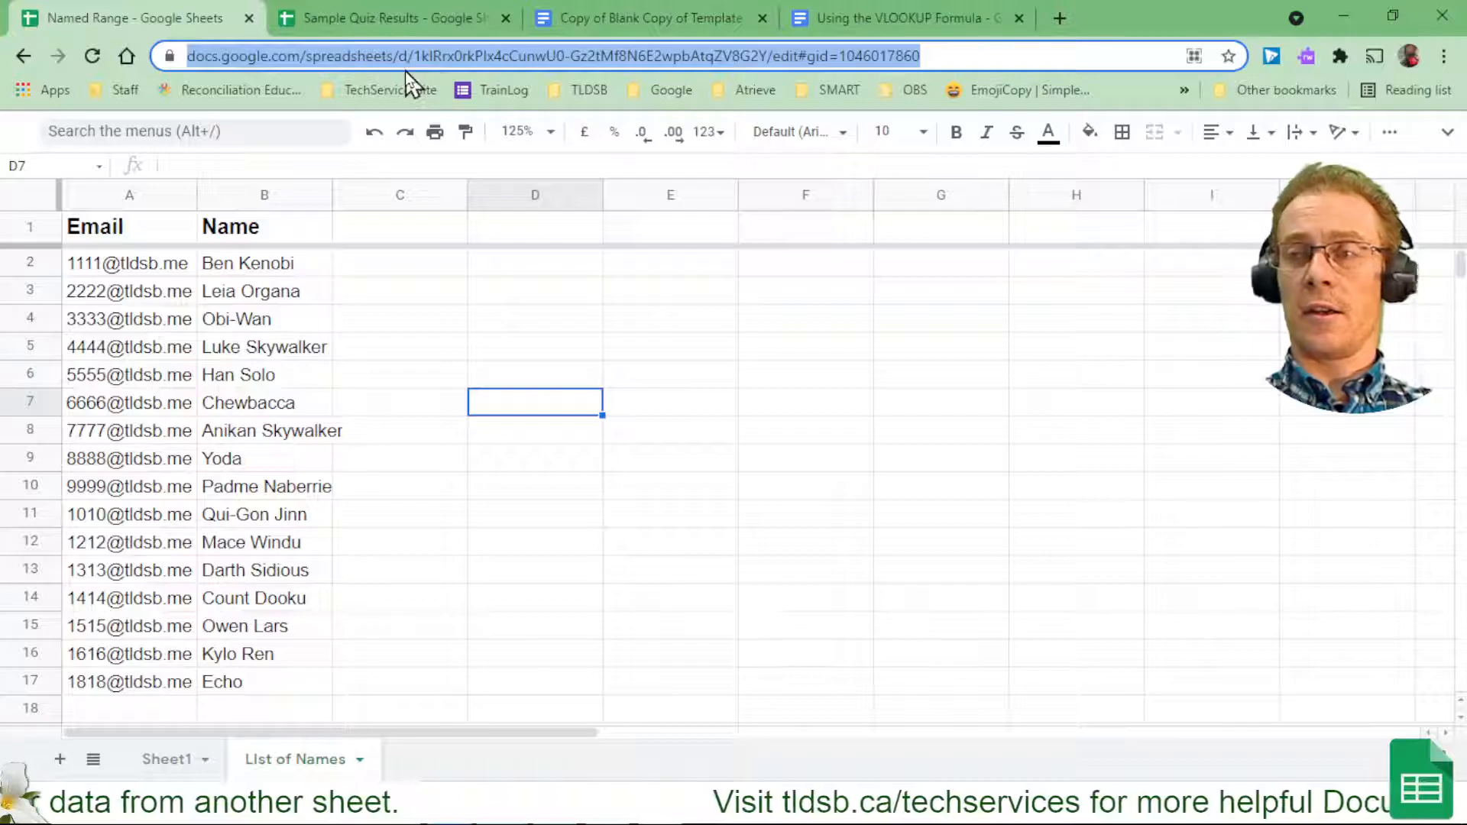
{"action": "left_click", "coordinate": [938, 56]}
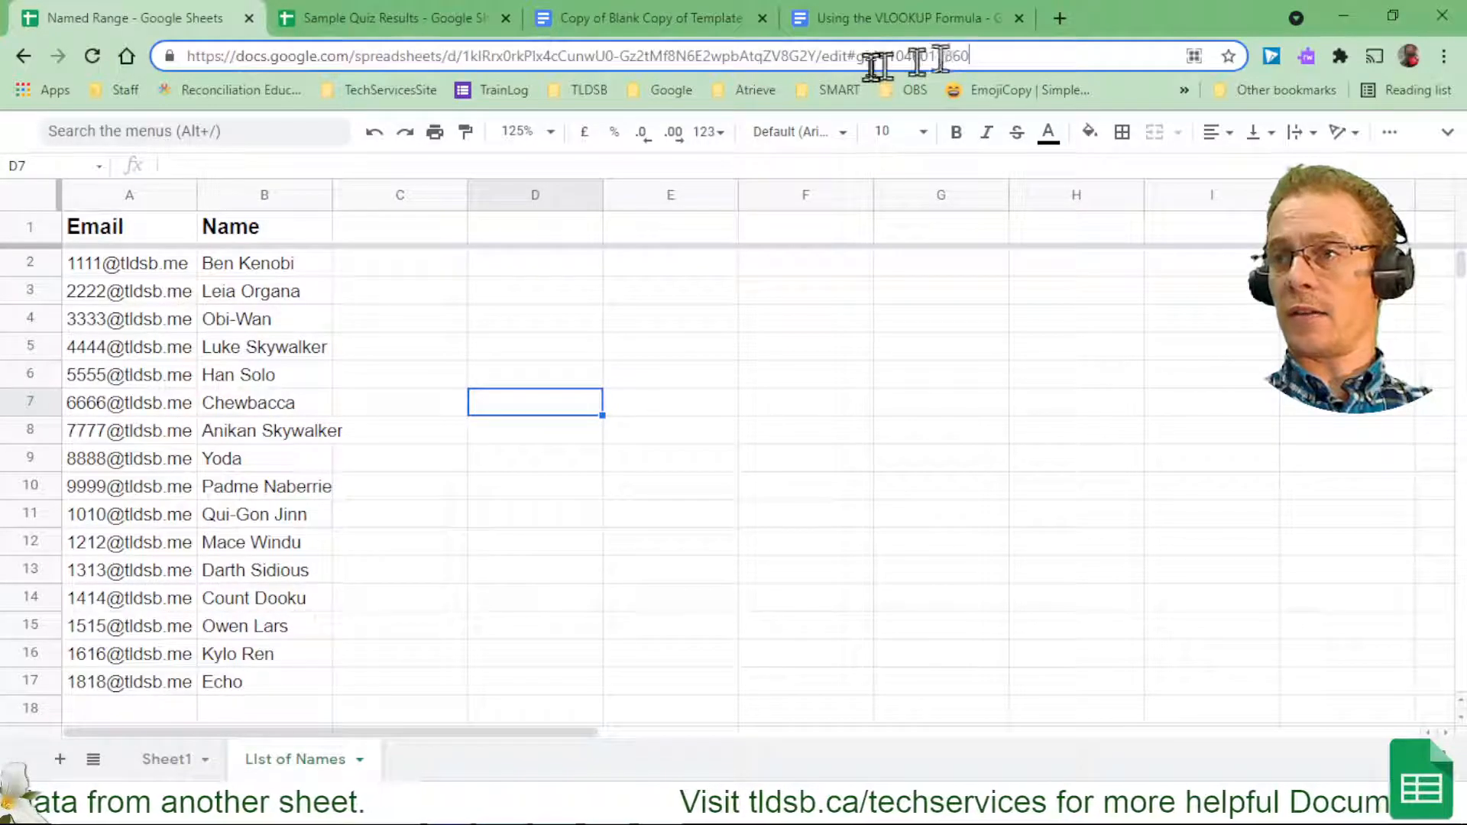
{"action": "left_click_drag", "start_coordinate": [827, 57], "coordinate": [1064, 57]}
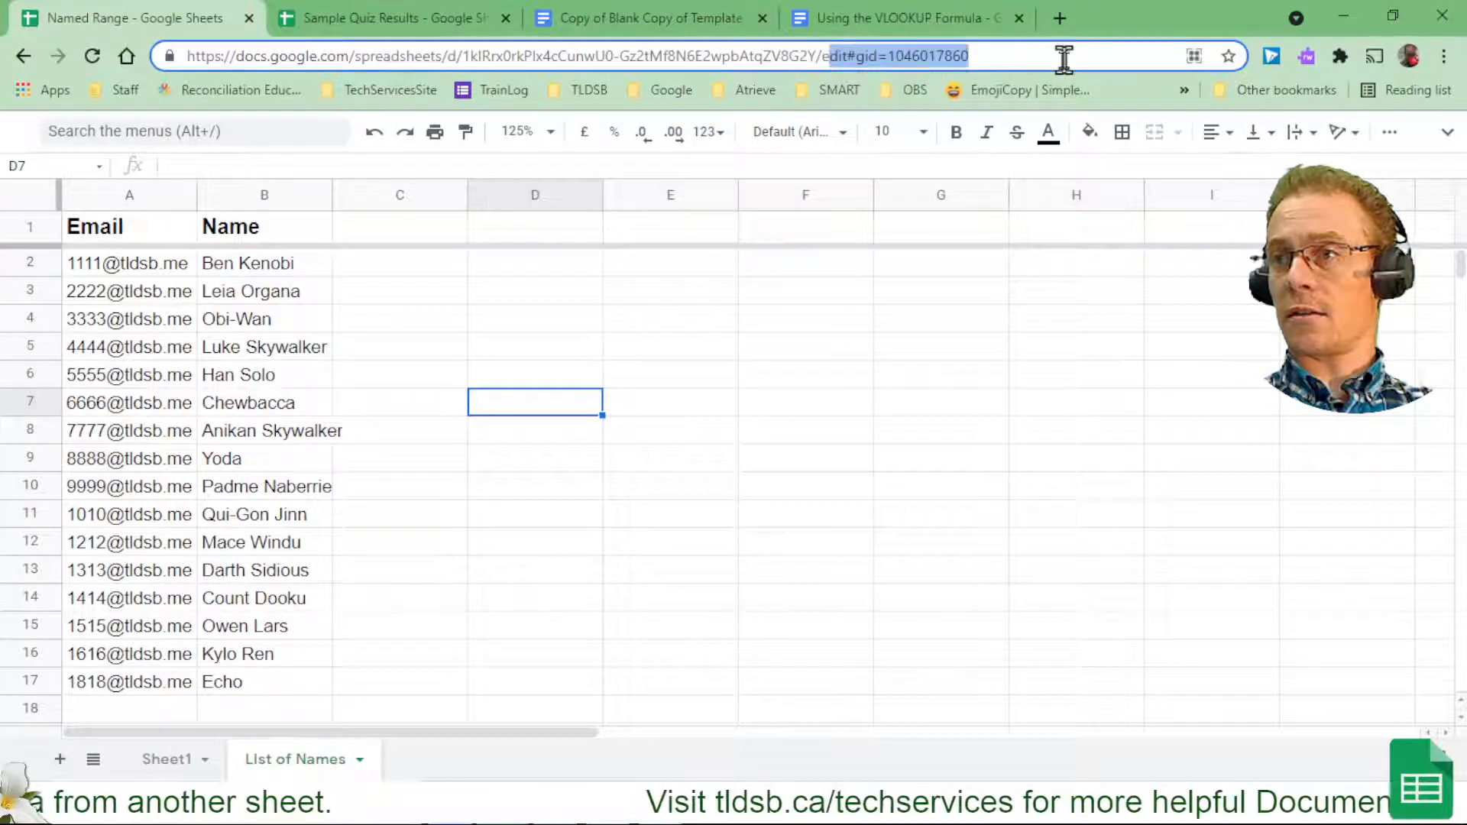
{"action": "key", "text": "Left"}
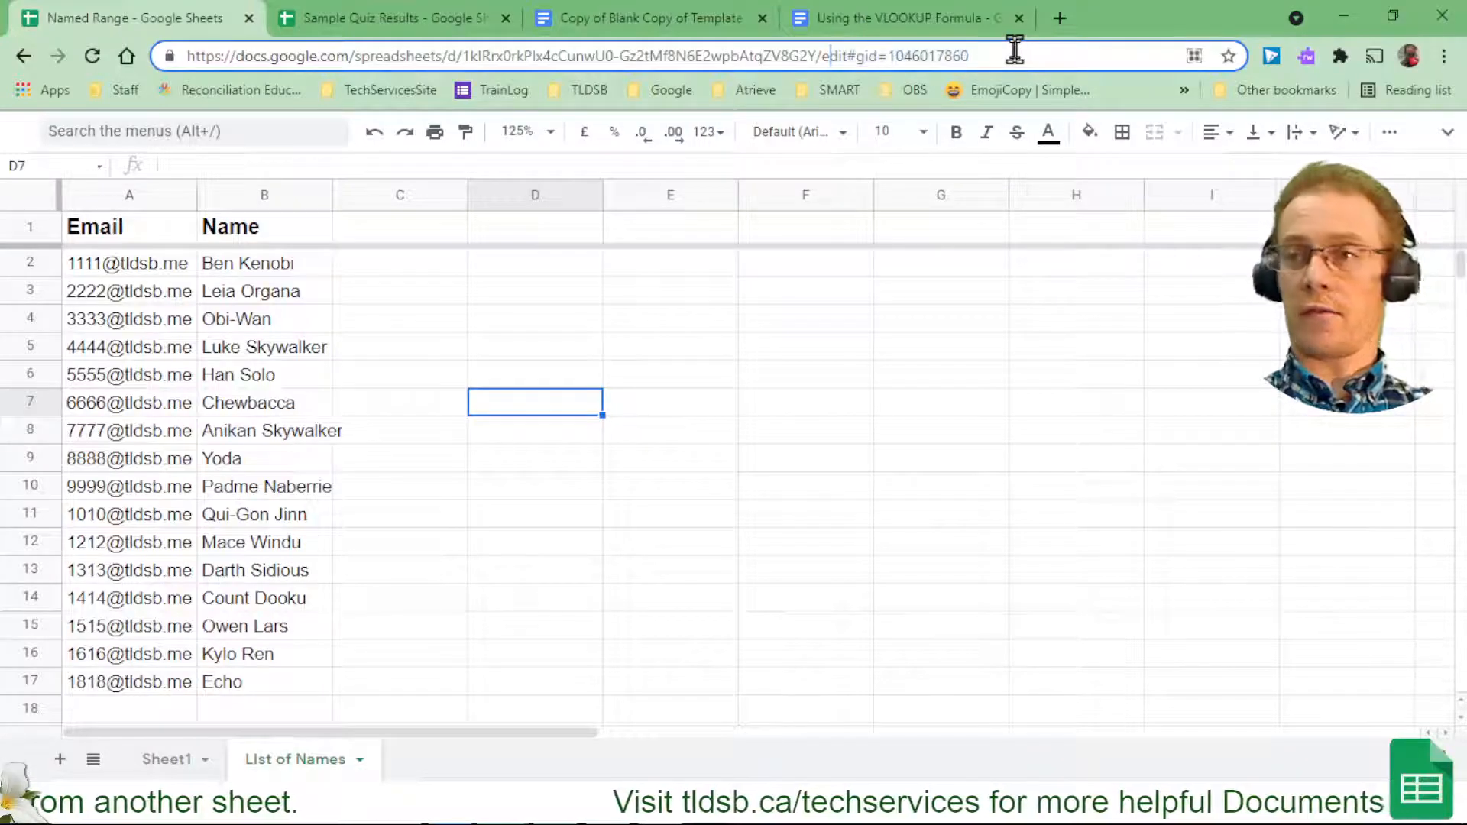
{"action": "key", "text": "shift+Left"}
{"action": "key", "text": "shift+Left"}
{"action": "key", "text": "shift+Left"}
{"action": "key", "text": "shift+Left"}
{"action": "key", "text": "shift+Left"}
{"action": "key", "text": "shift+Left"}
{"action": "key", "text": "shift+Left"}
{"action": "key", "text": "shift+Left"}
{"action": "key", "text": "shift+Left"}
{"action": "key", "text": "shift+Left"}
{"action": "key", "text": "shift+Left"}
{"action": "key", "text": "shift+Left"}
{"action": "key", "text": "shift+Left"}
{"action": "key", "text": "shift+Left"}
{"action": "key", "text": "shift+Left"}
{"action": "key", "text": "shift+Left"}
{"action": "key", "text": "shift+Left"}
{"action": "key", "text": "shift+Left"}
{"action": "key", "text": "shift+Left"}
{"action": "key", "text": "shift+Left"}
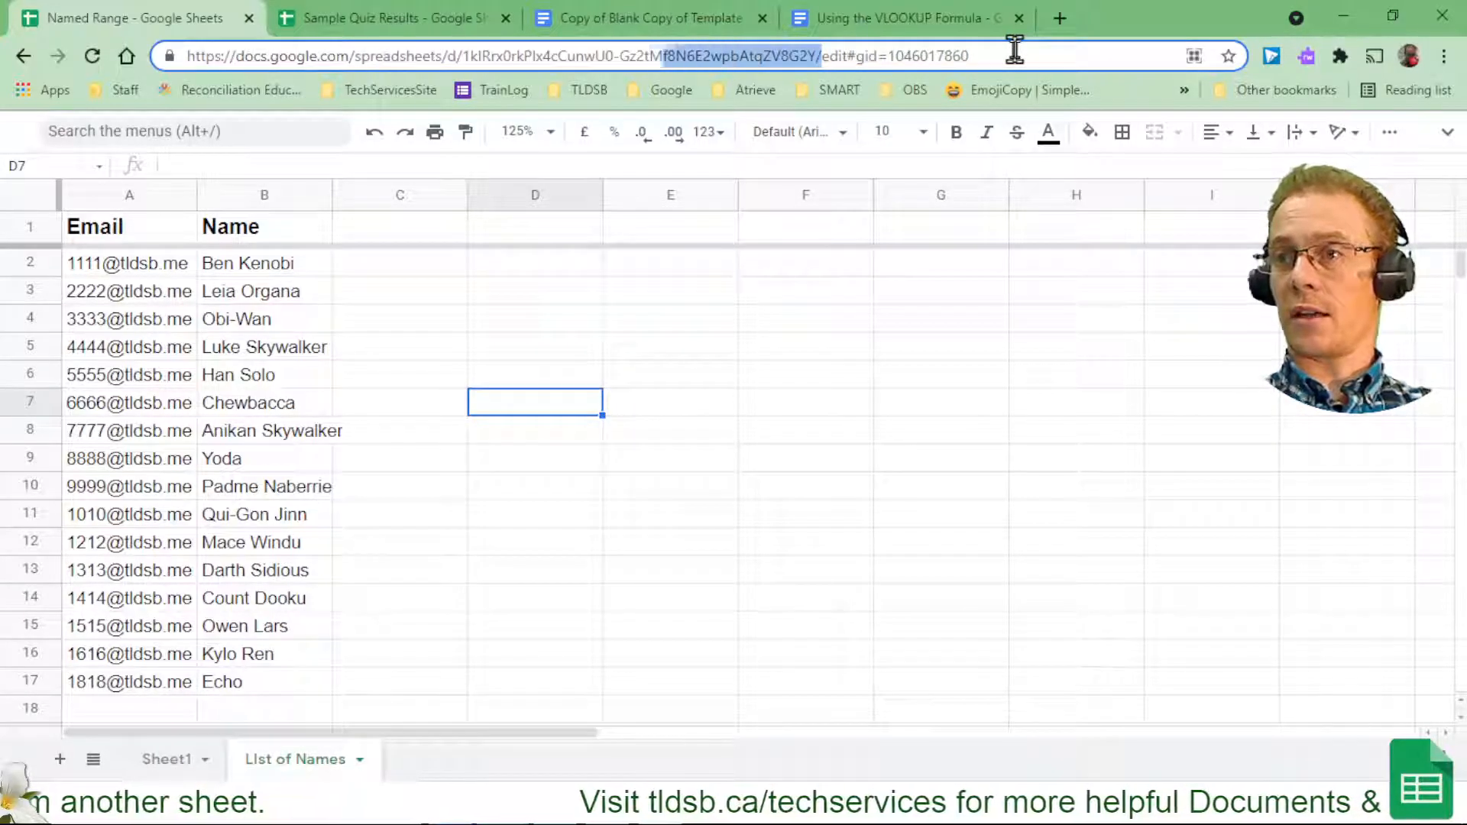
{"action": "key", "text": "shift+Left"}
{"action": "key", "text": "shift+Left"}
{"action": "key", "text": "shift+Left"}
{"action": "key", "text": "shift+Left"}
{"action": "key", "text": "shift+Left"}
{"action": "key", "text": "shift+Left"}
{"action": "key", "text": "shift+Left"}
{"action": "key", "text": "shift+Left"}
{"action": "key", "text": "shift+Left"}
{"action": "key", "text": "shift+Left"}
{"action": "key", "text": "shift+Left"}
{"action": "key", "text": "shift+Left"}
{"action": "key", "text": "shift+Left"}
{"action": "key", "text": "shift+Left"}
{"action": "key", "text": "shift+Left"}
{"action": "key", "text": "shift+Left"}
{"action": "key", "text": "shift+Left"}
{"action": "key", "text": "shift+Left"}
{"action": "key", "text": "shift+Left"}
{"action": "key", "text": "shift+Left"}
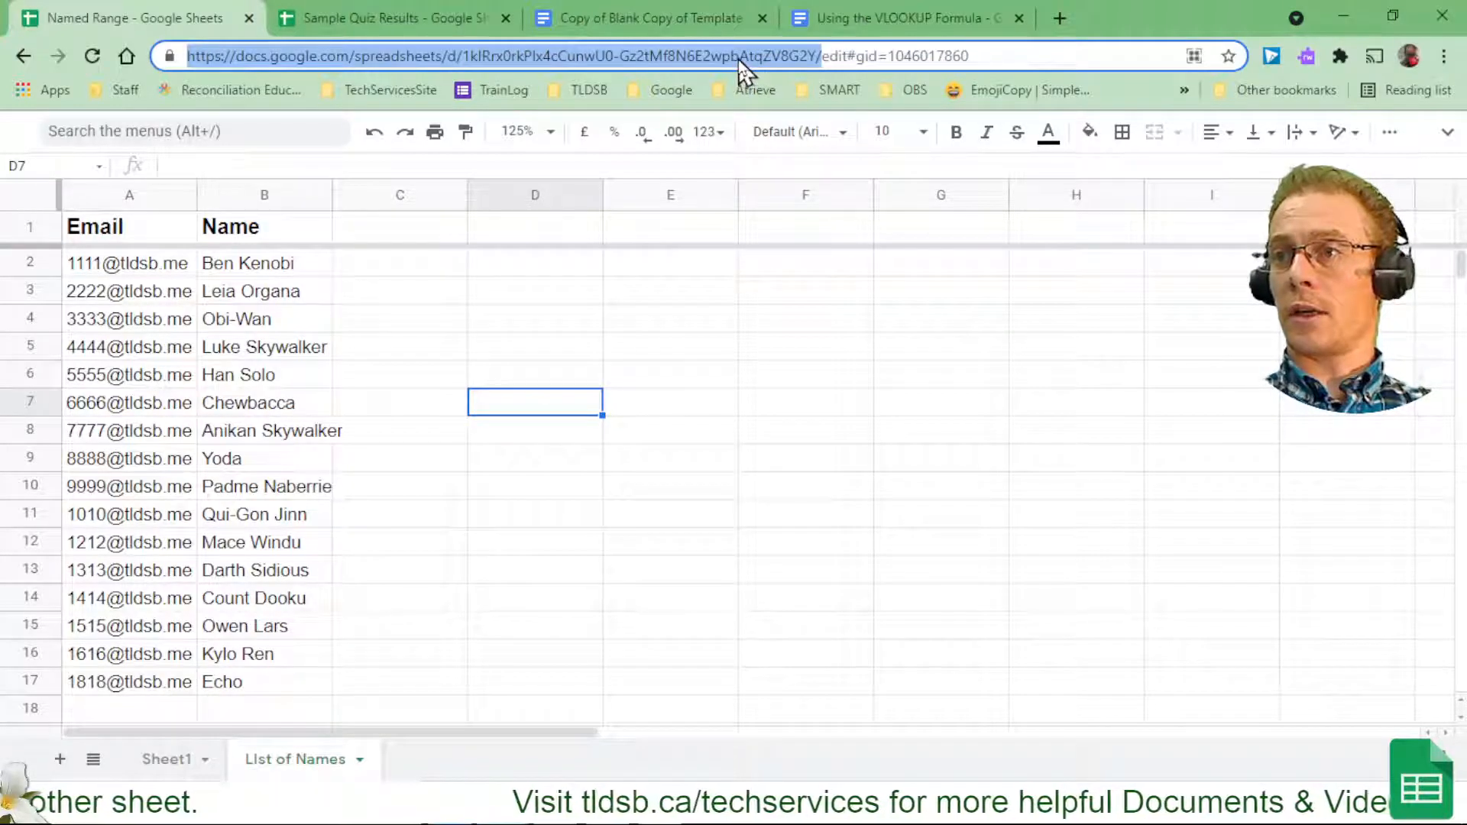
{"action": "right_click", "coordinate": [739, 59]}
{"action": "left_click", "coordinate": [792, 181]}
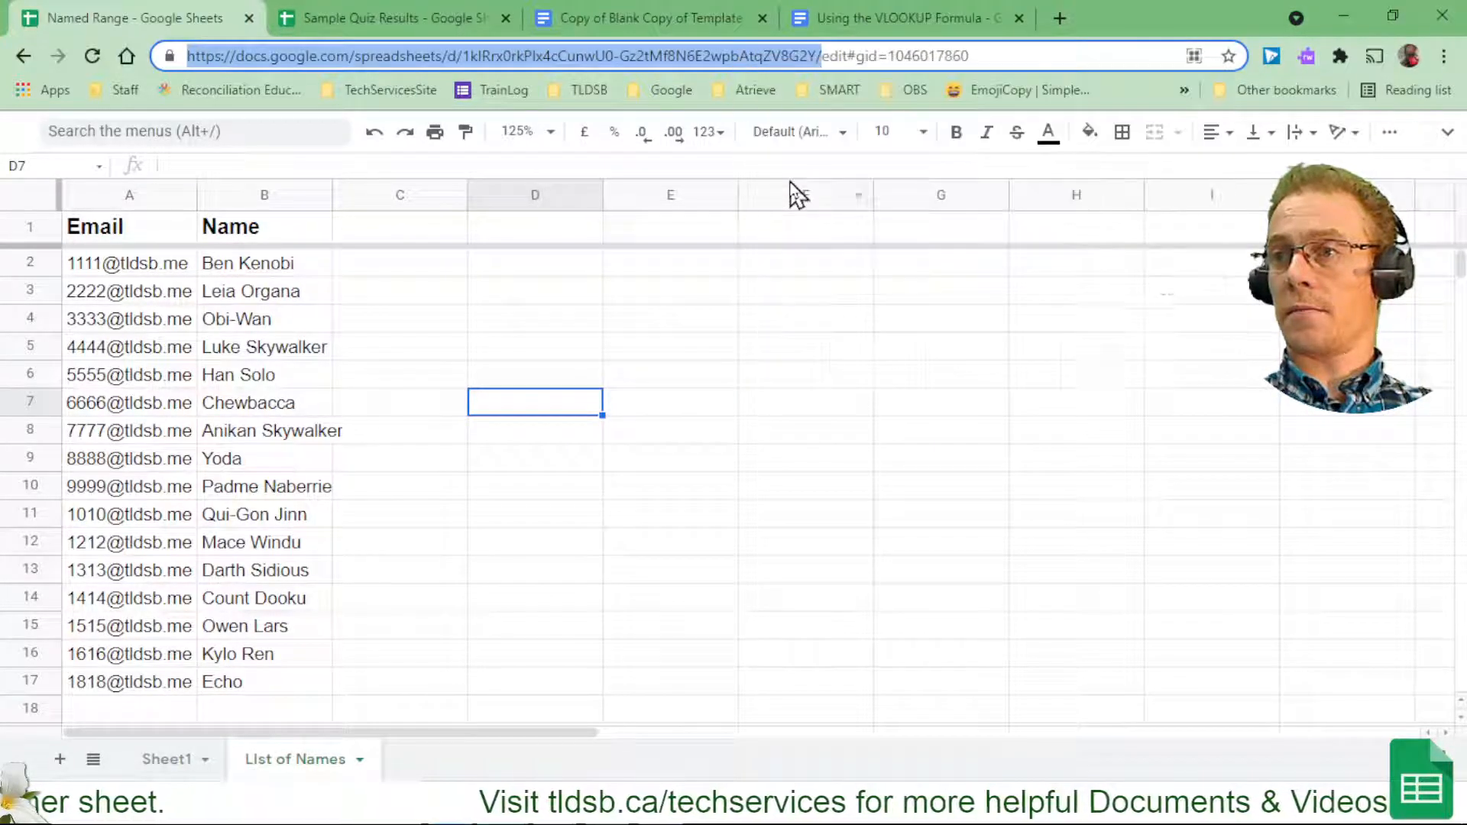
- Paste the copied URL as the first IMPORTRANGE argument on the Students sheet of Sample Quiz Results and enclose it in quotation marks
{"action": "left_click", "coordinate": [374, 17]}
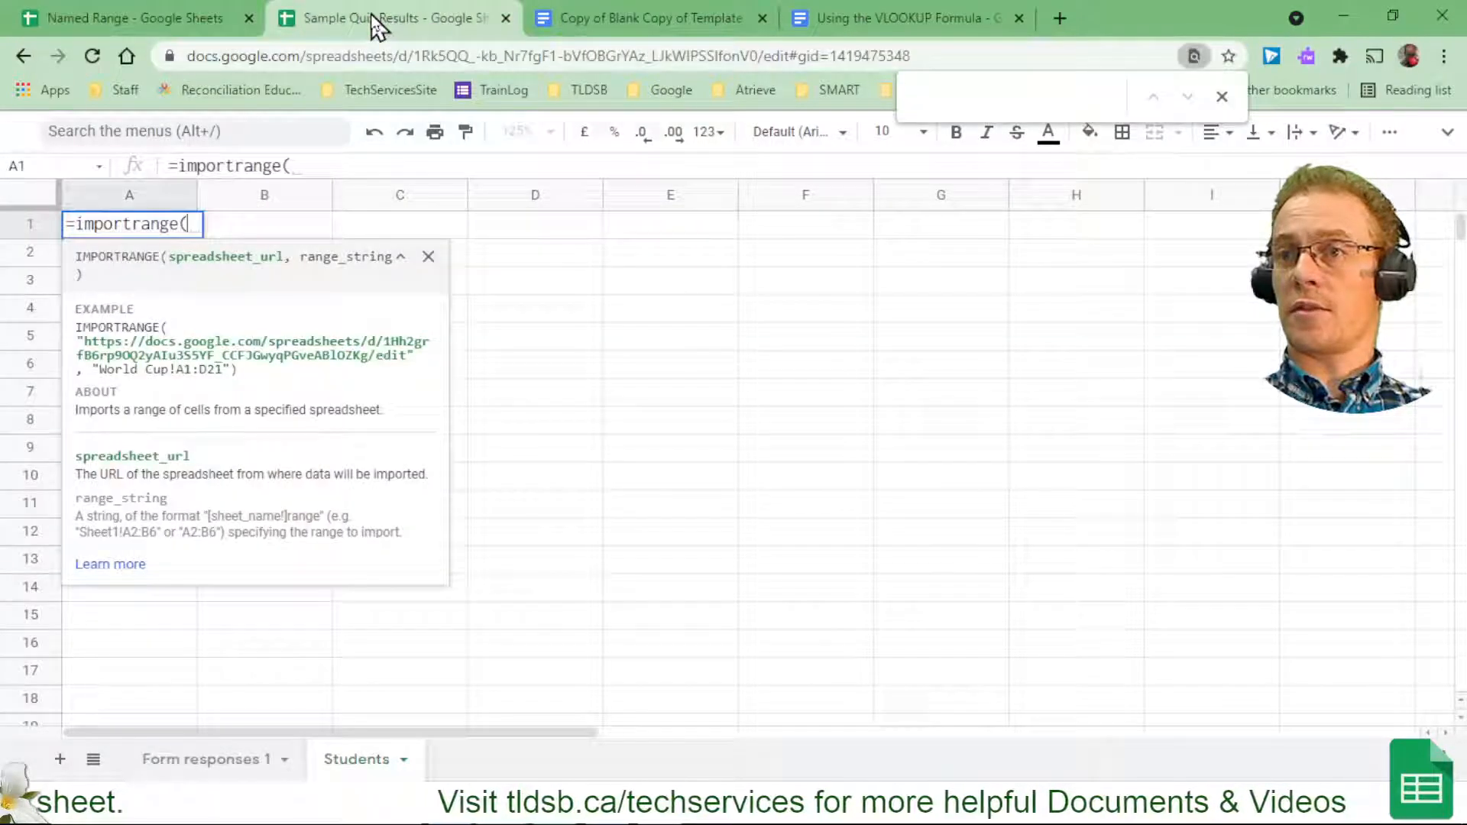
{"action": "left_click", "coordinate": [319, 166]}
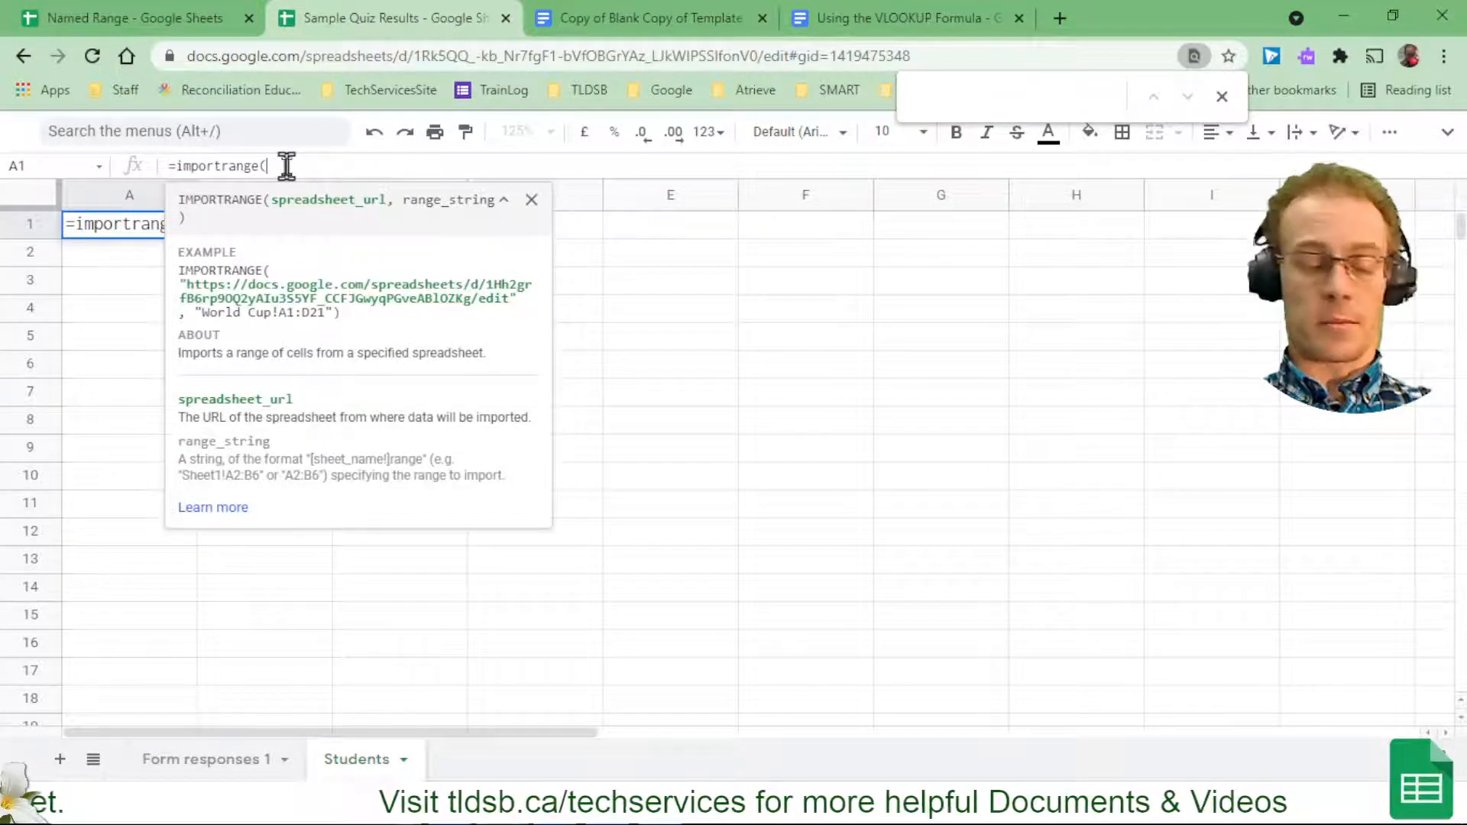
{"action": "key", "text": "ctrl+v"}
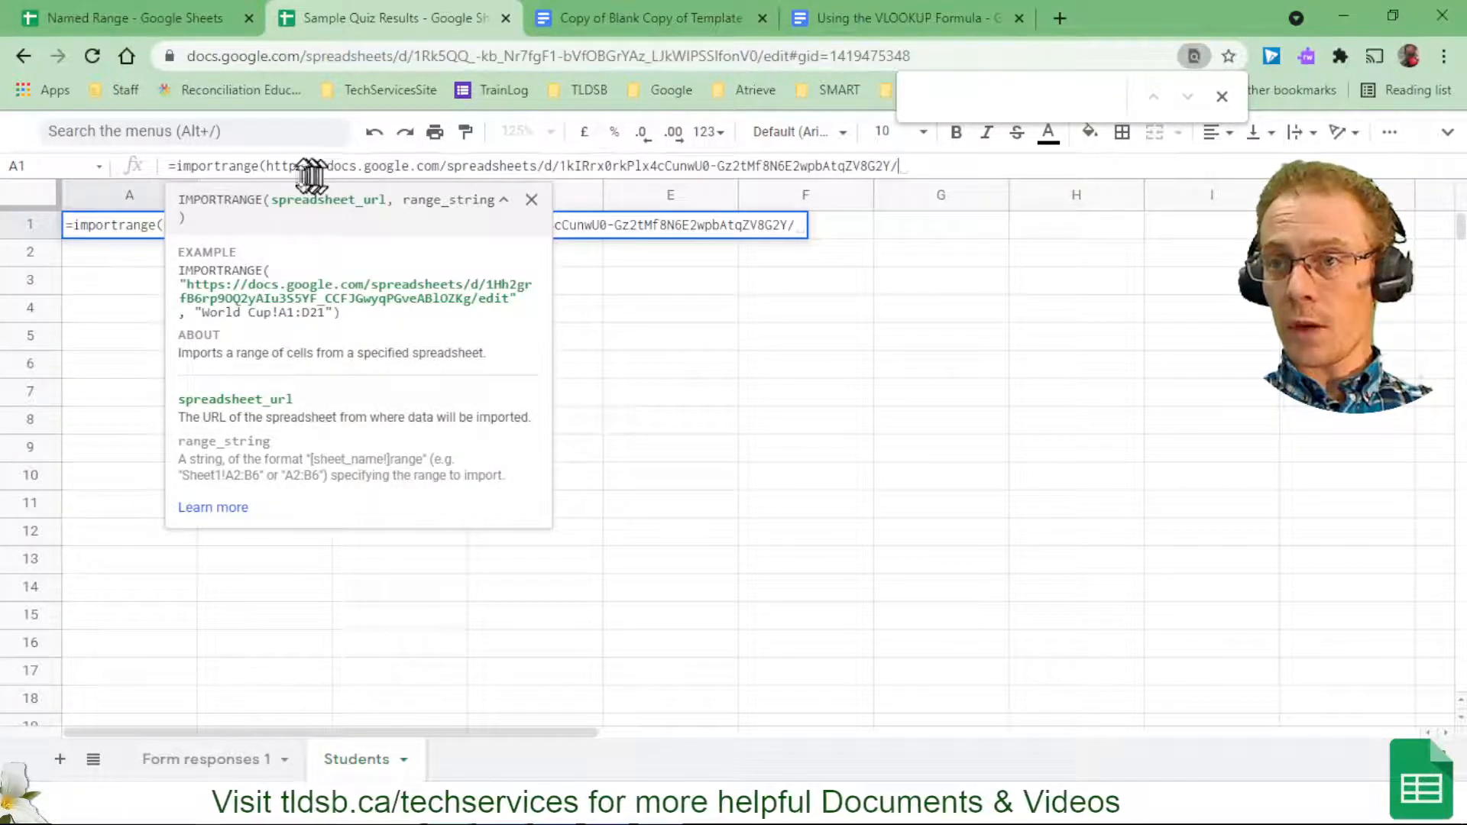
{"action": "left_click", "coordinate": [266, 166]}
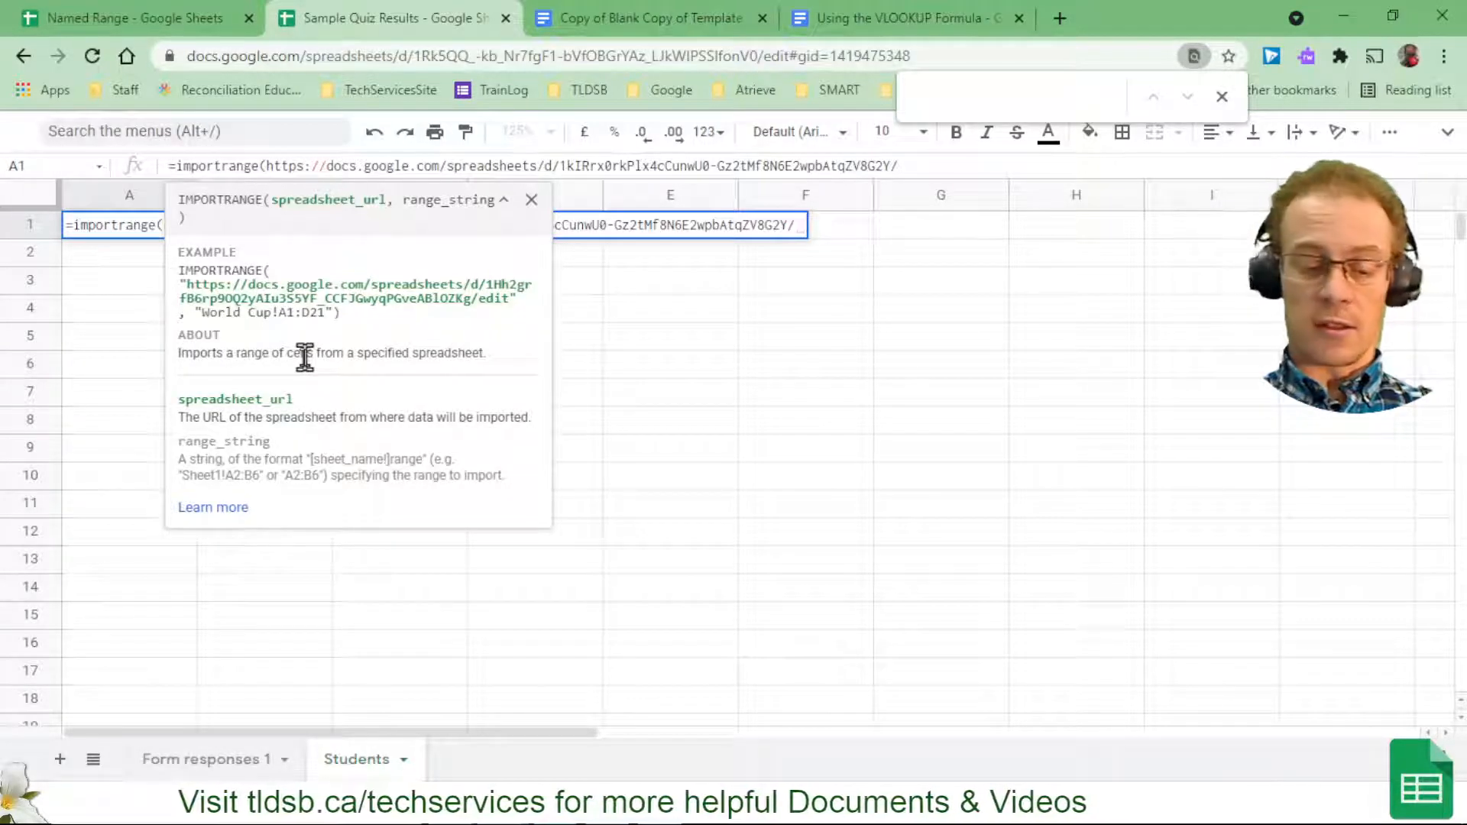
{"action": "type", "text": "\""}
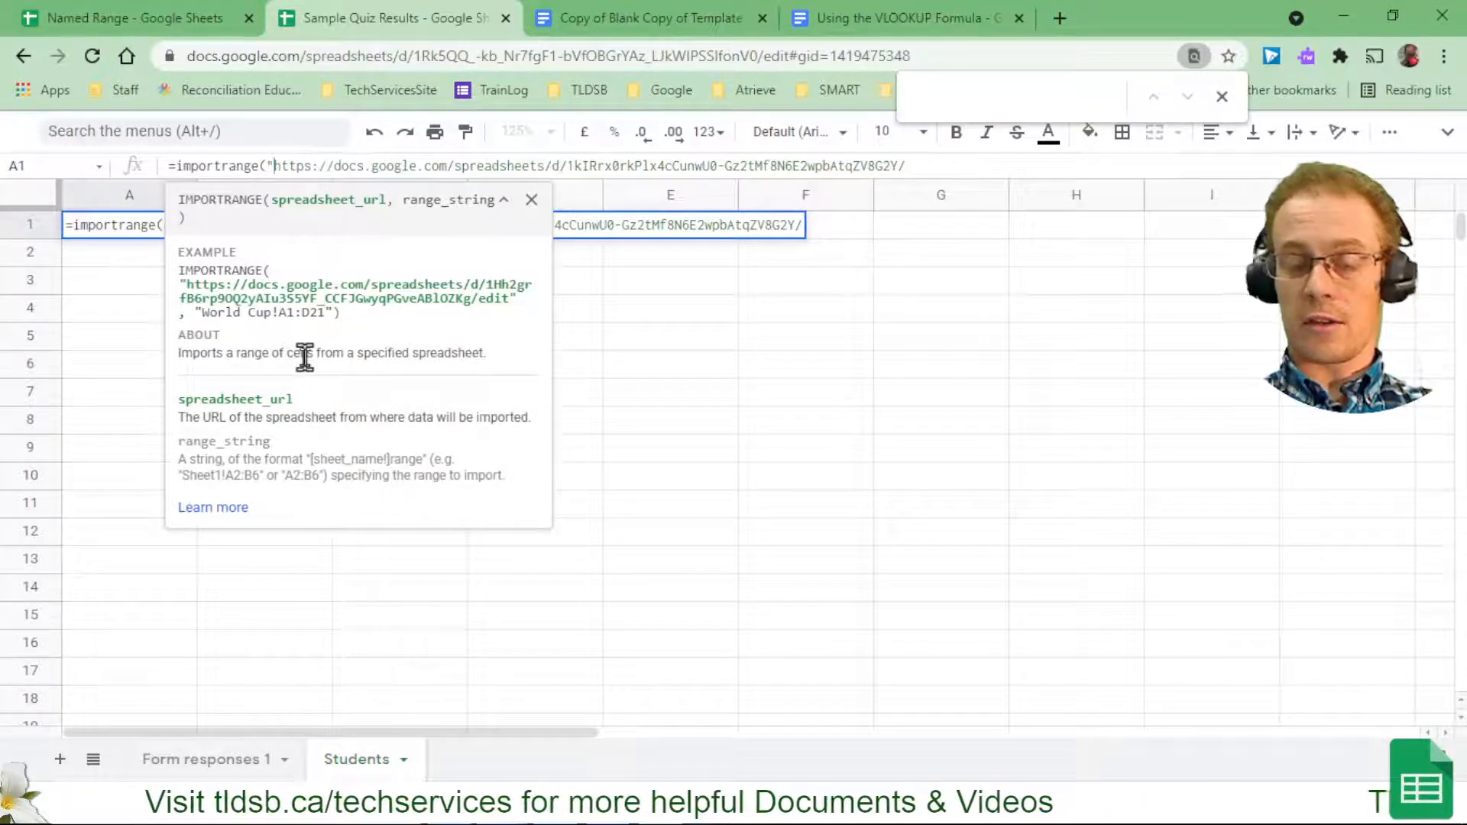
{"action": "key", "text": "shift+End"}
{"action": "key", "text": "End"}
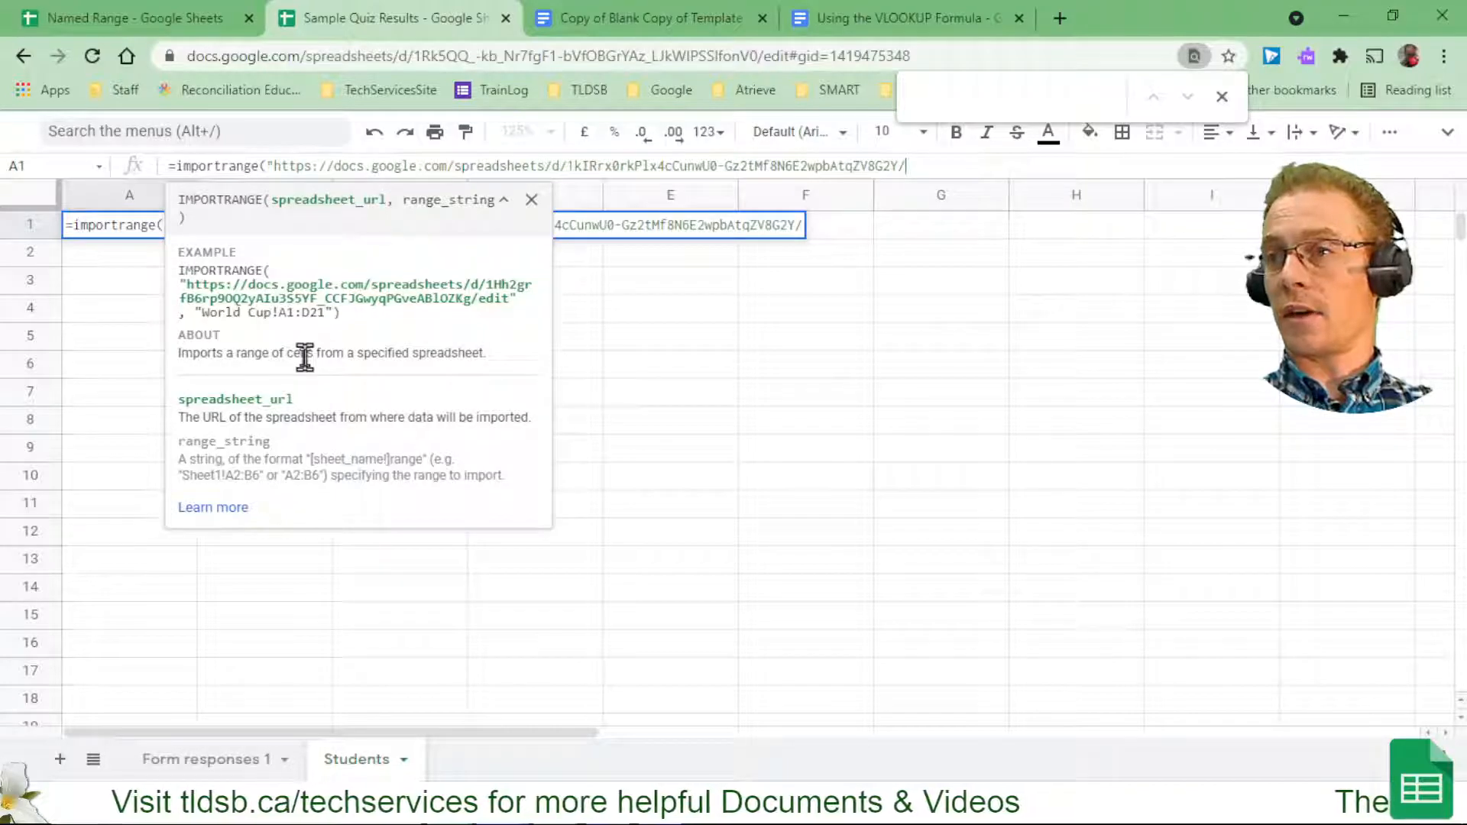
{"action": "type", "text": "\""}
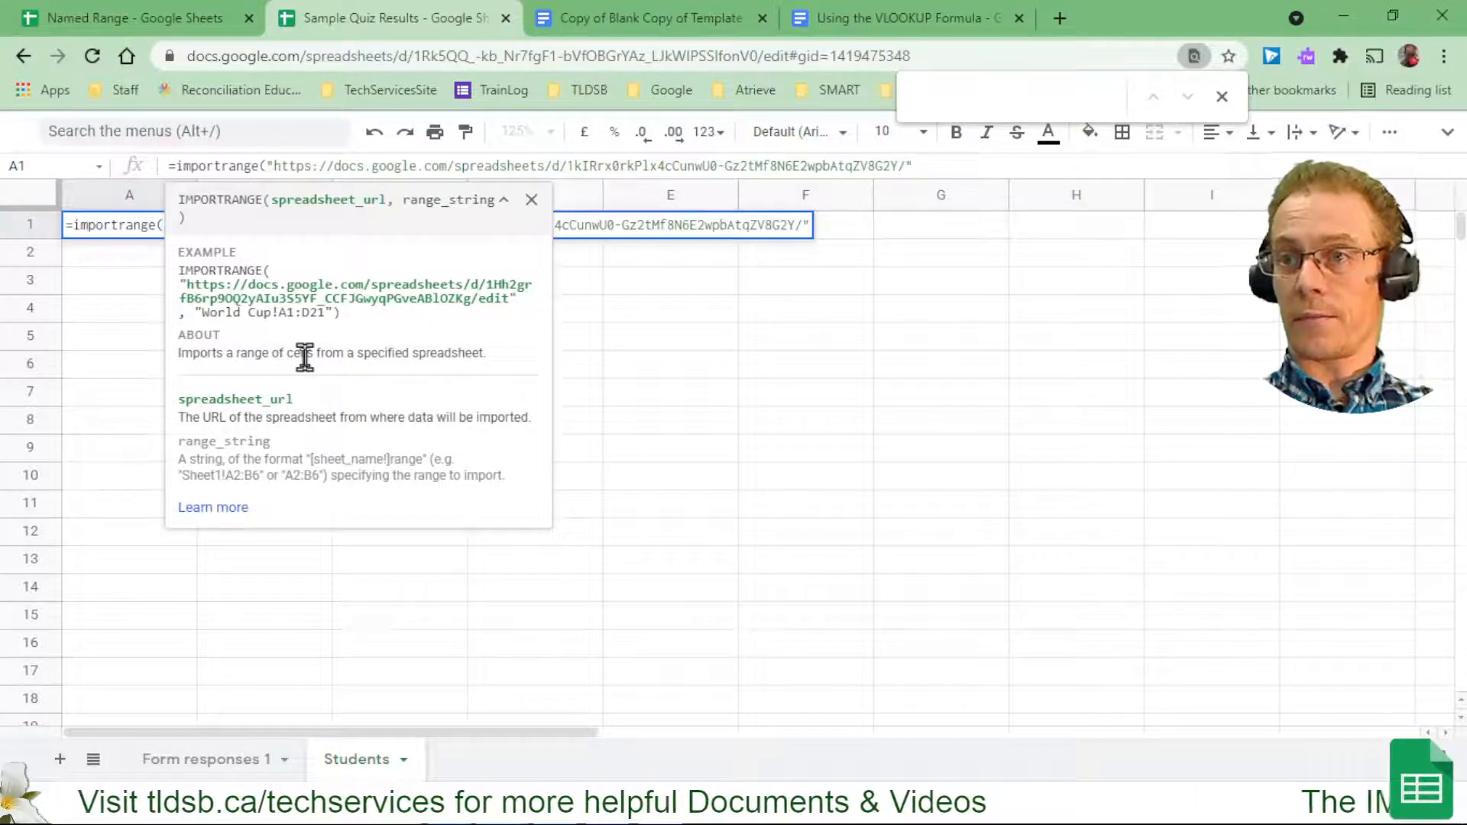
- Complete the IMPORTRANGE formula in A1 with "myClass" as the range string and allow access between the two spreadsheets
{"action": "type", "text": ","}
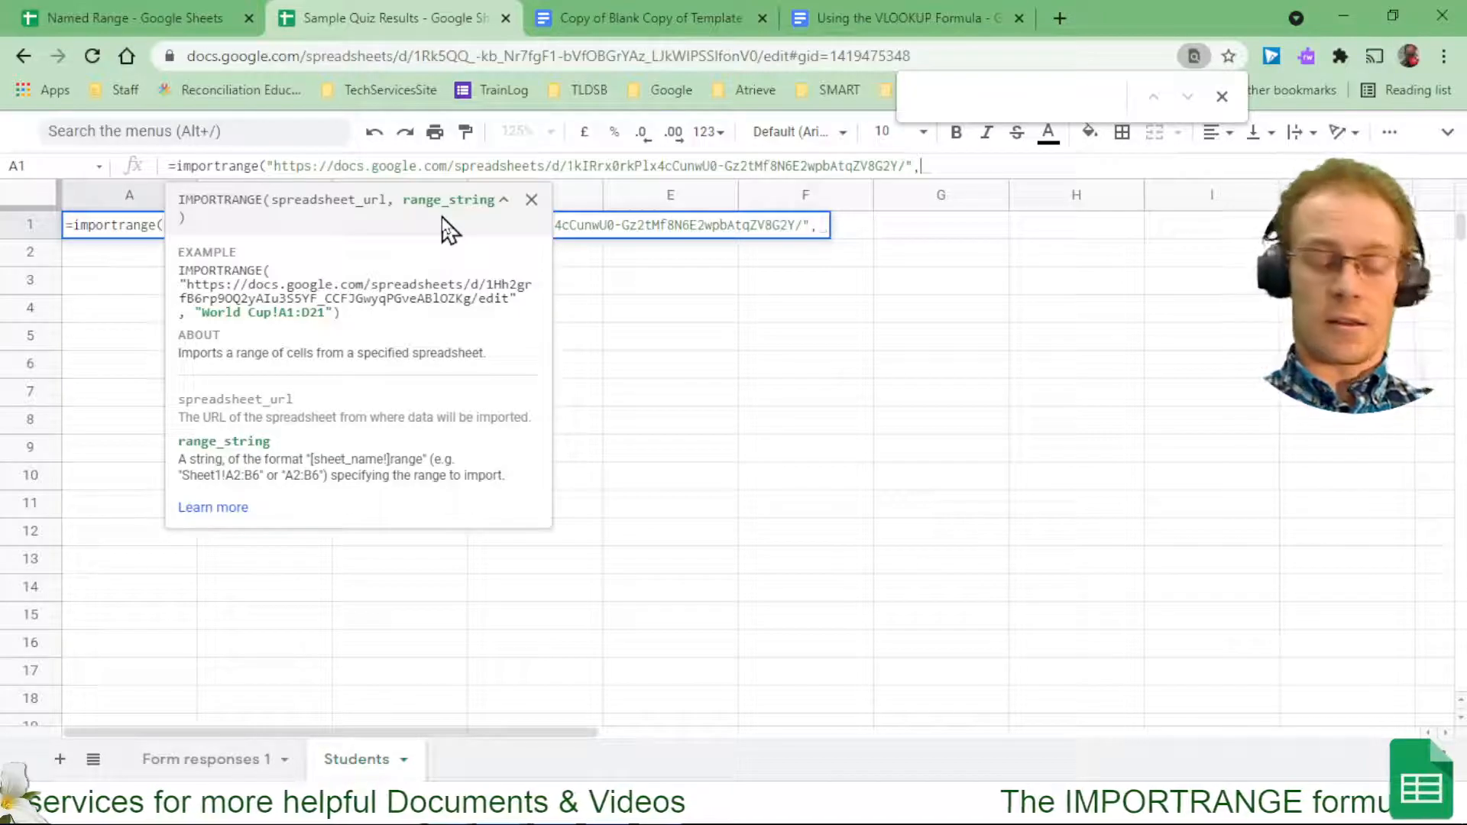
{"action": "type", "text": "\"myClass\""}
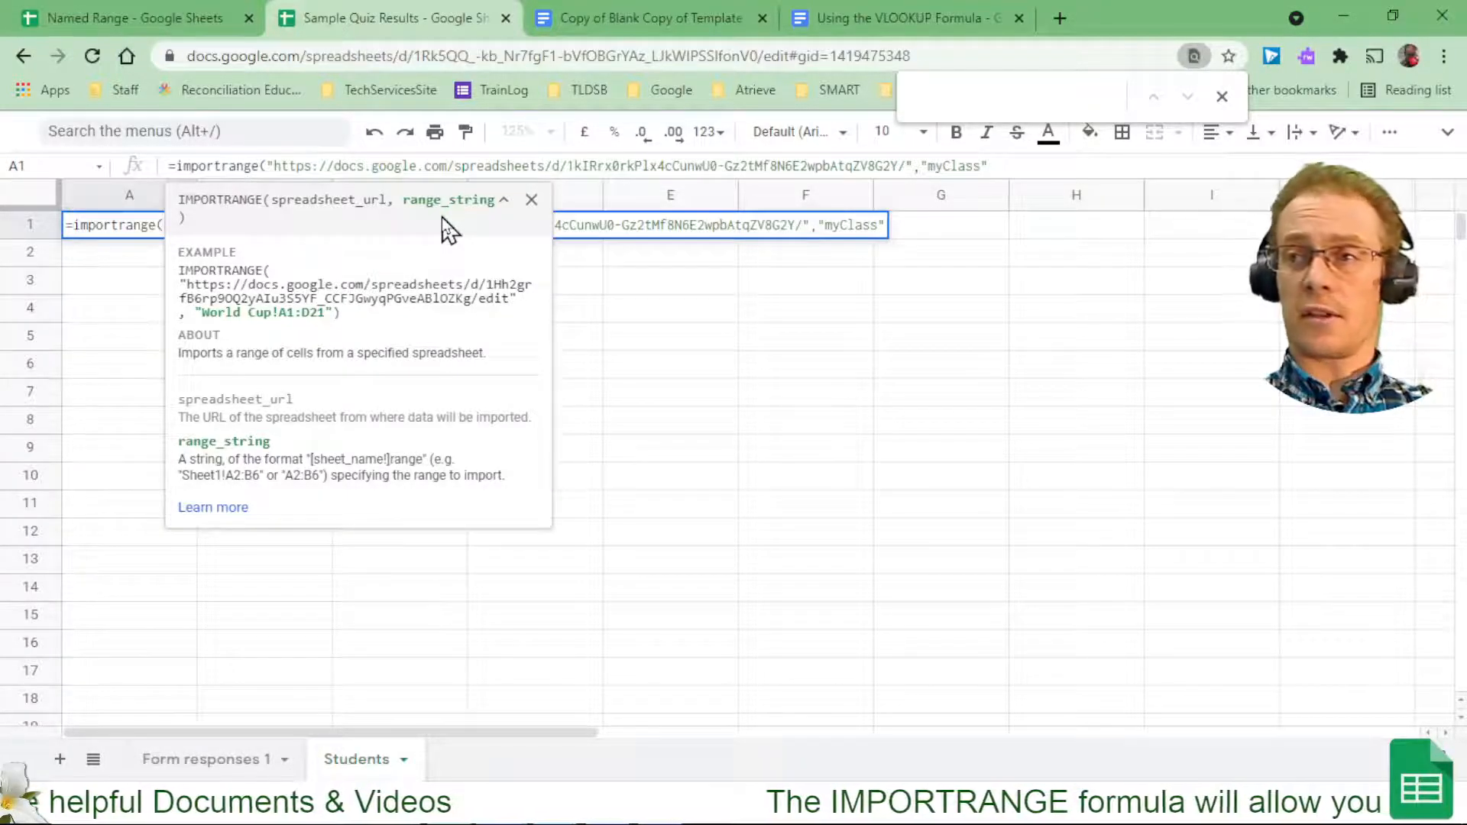
{"action": "type", "text": ")"}
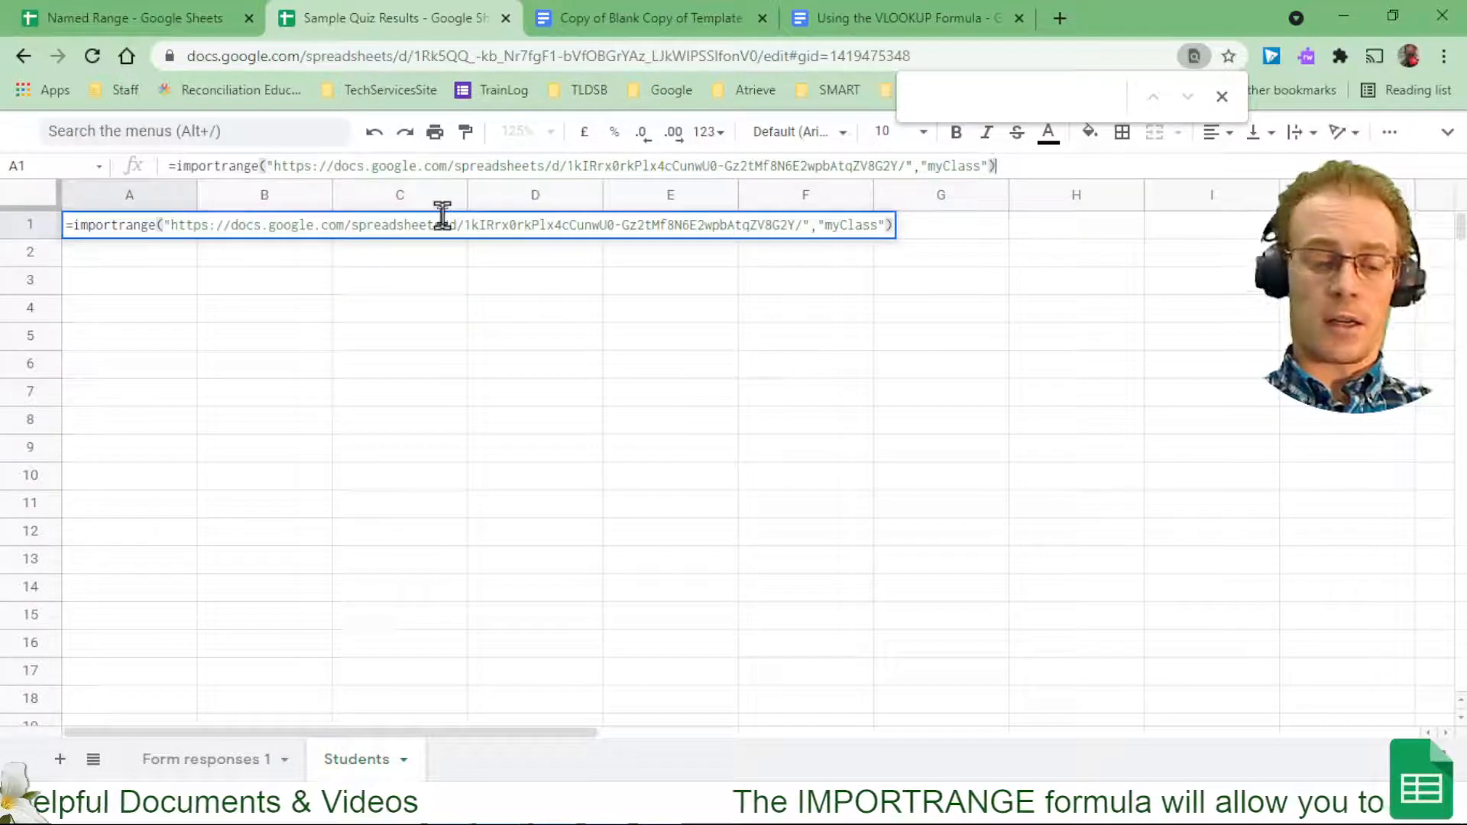
{"action": "key", "text": "Return"}
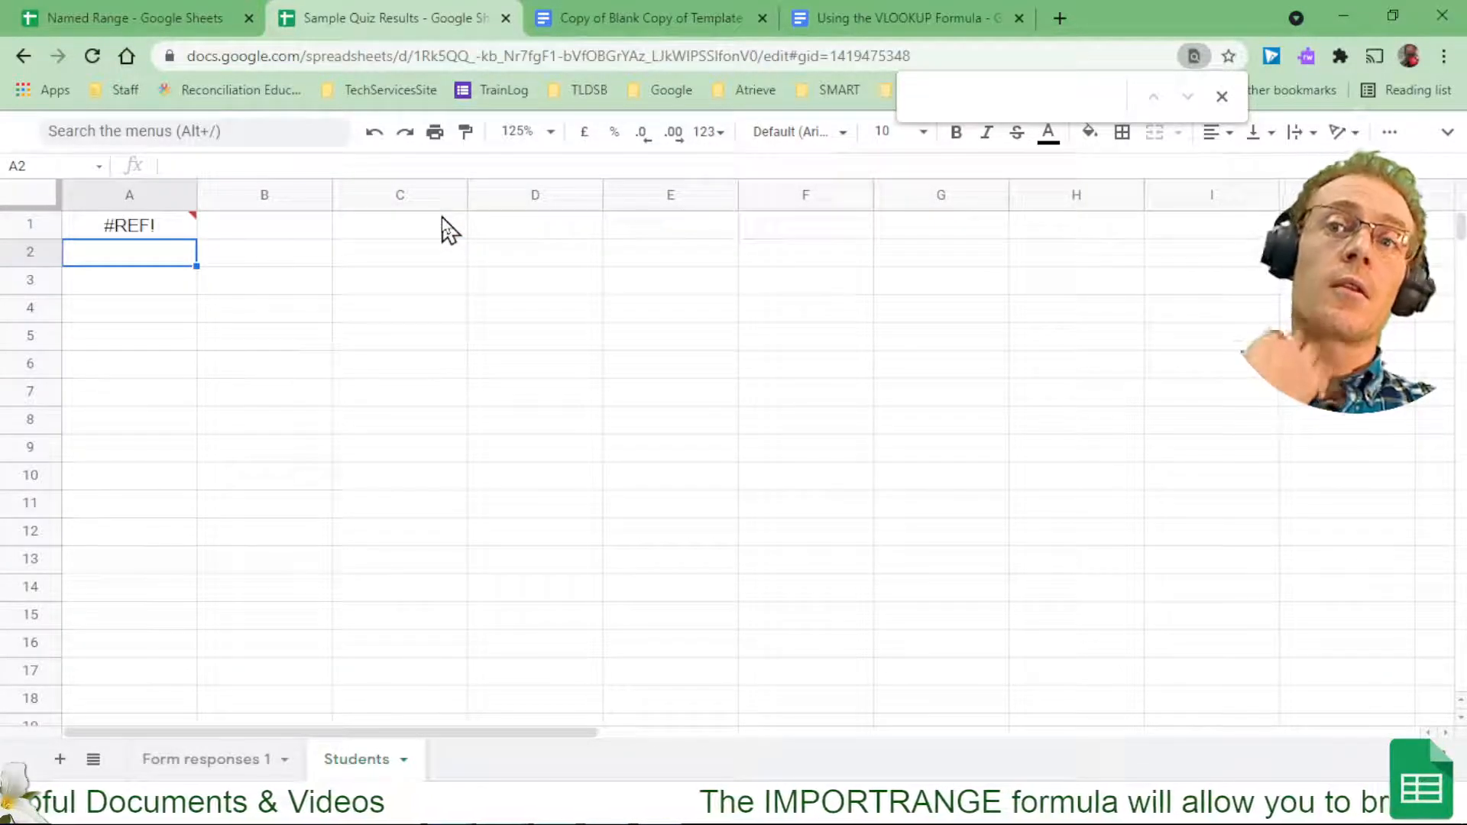
{"action": "left_click", "coordinate": [131, 229]}
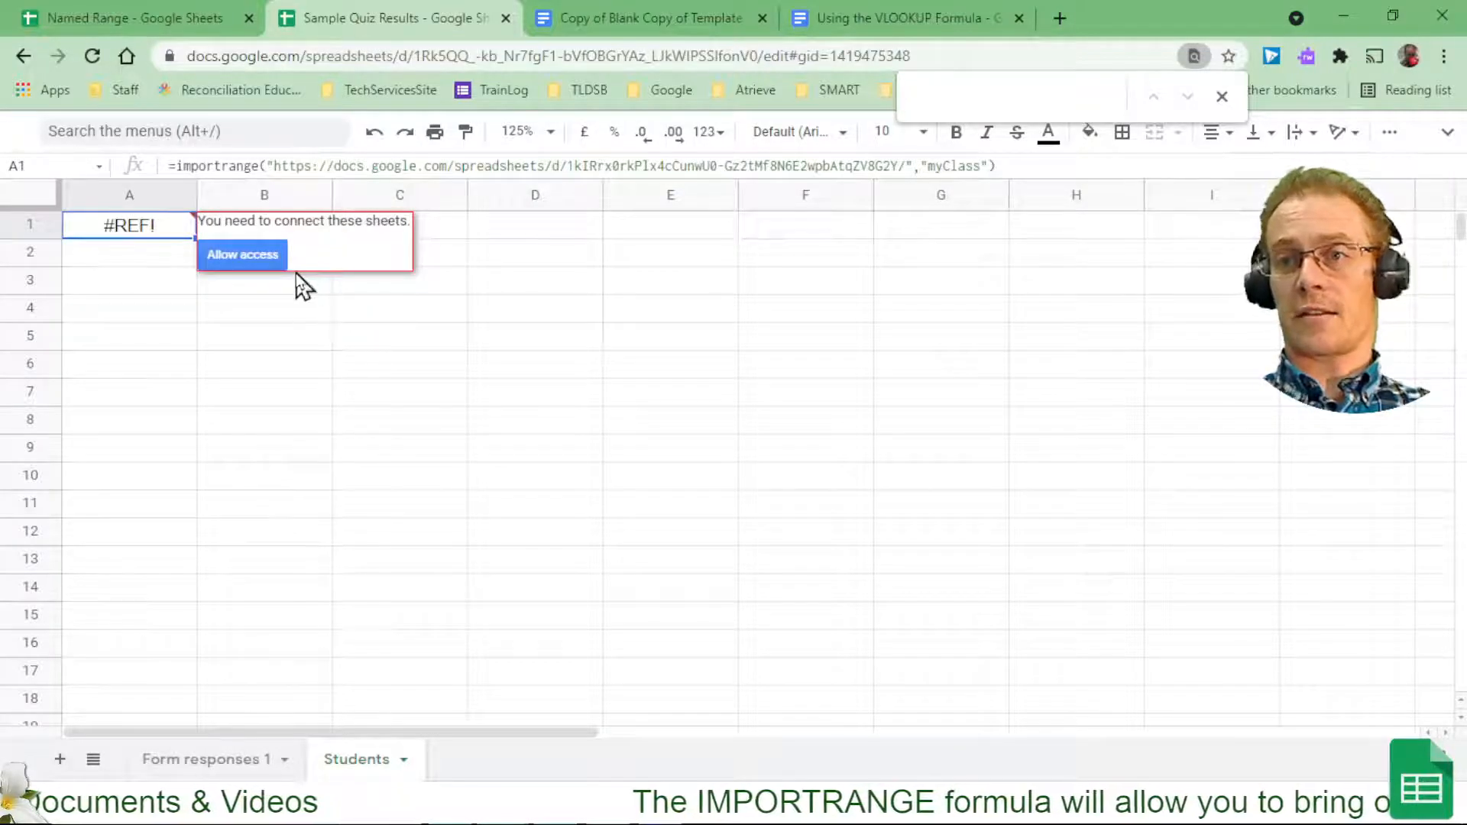
{"action": "left_click", "coordinate": [254, 257]}
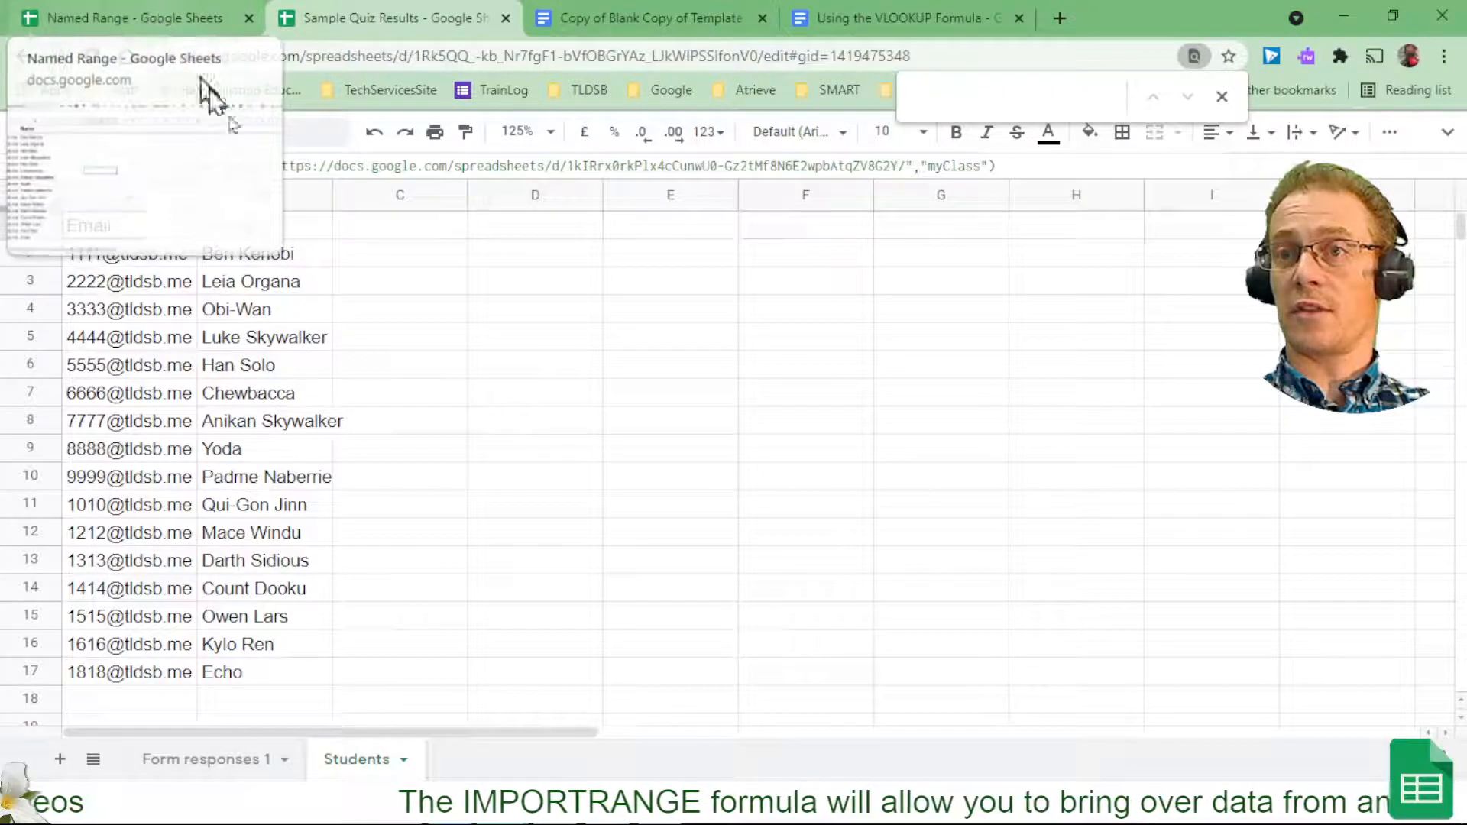
- Begin a VLOOKUP formula in cell C2 of the Form responses 1 sheet with the email in B2 as the search key
{"action": "left_click", "coordinate": [197, 764]}
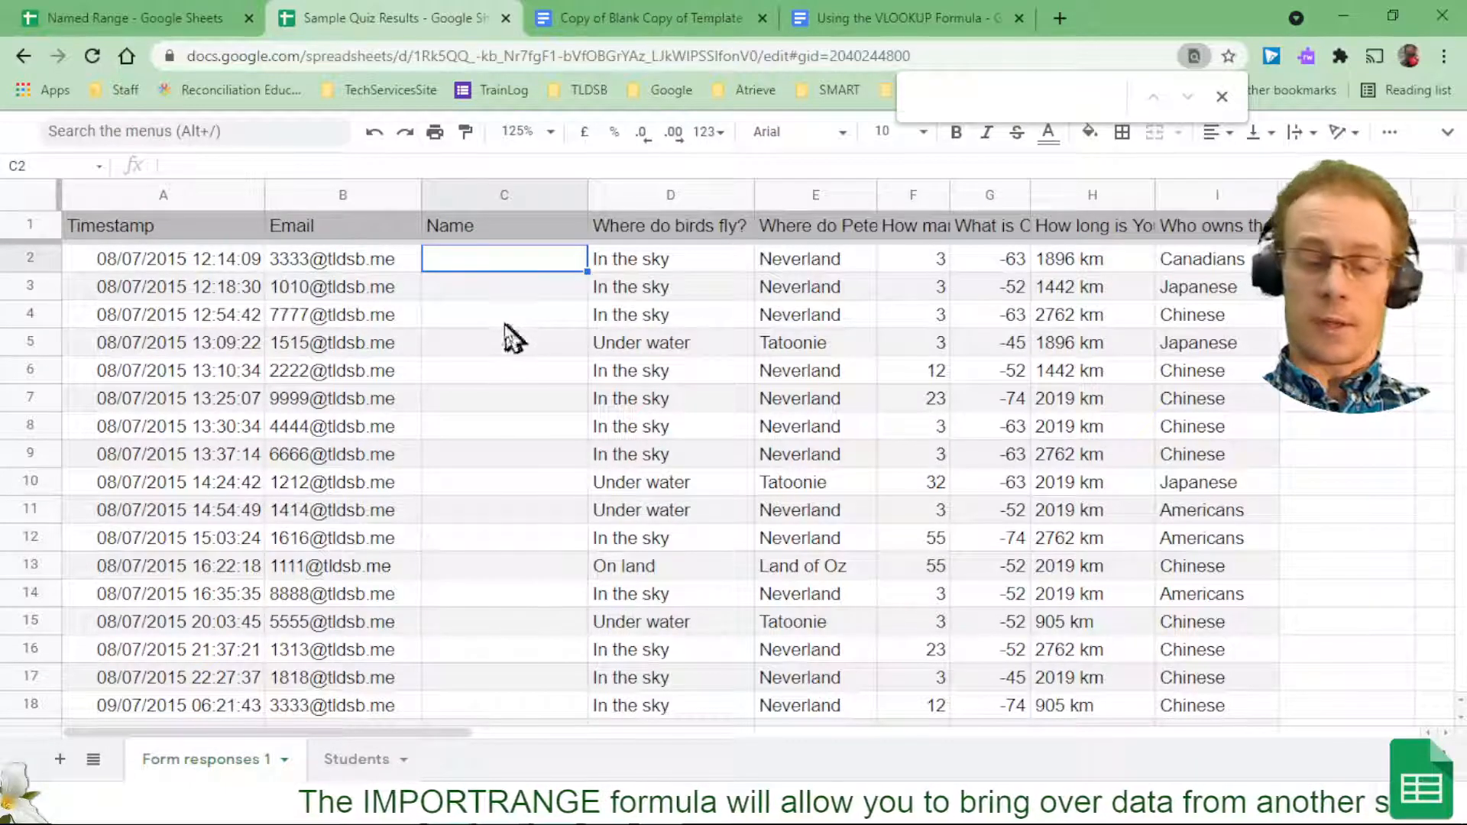
{"action": "type", "text": "=vl"}
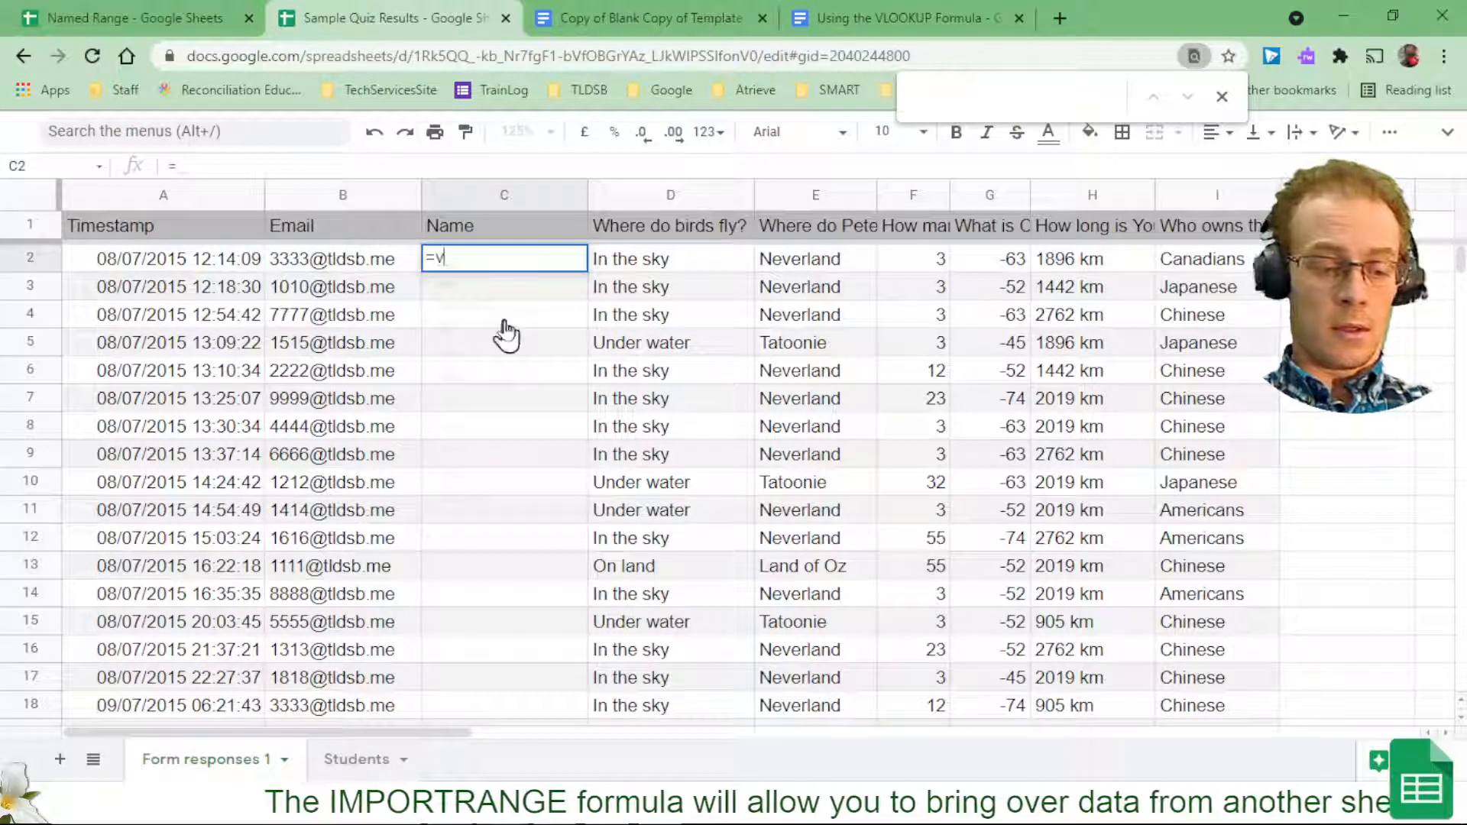
{"action": "type", "text": "ookup"}
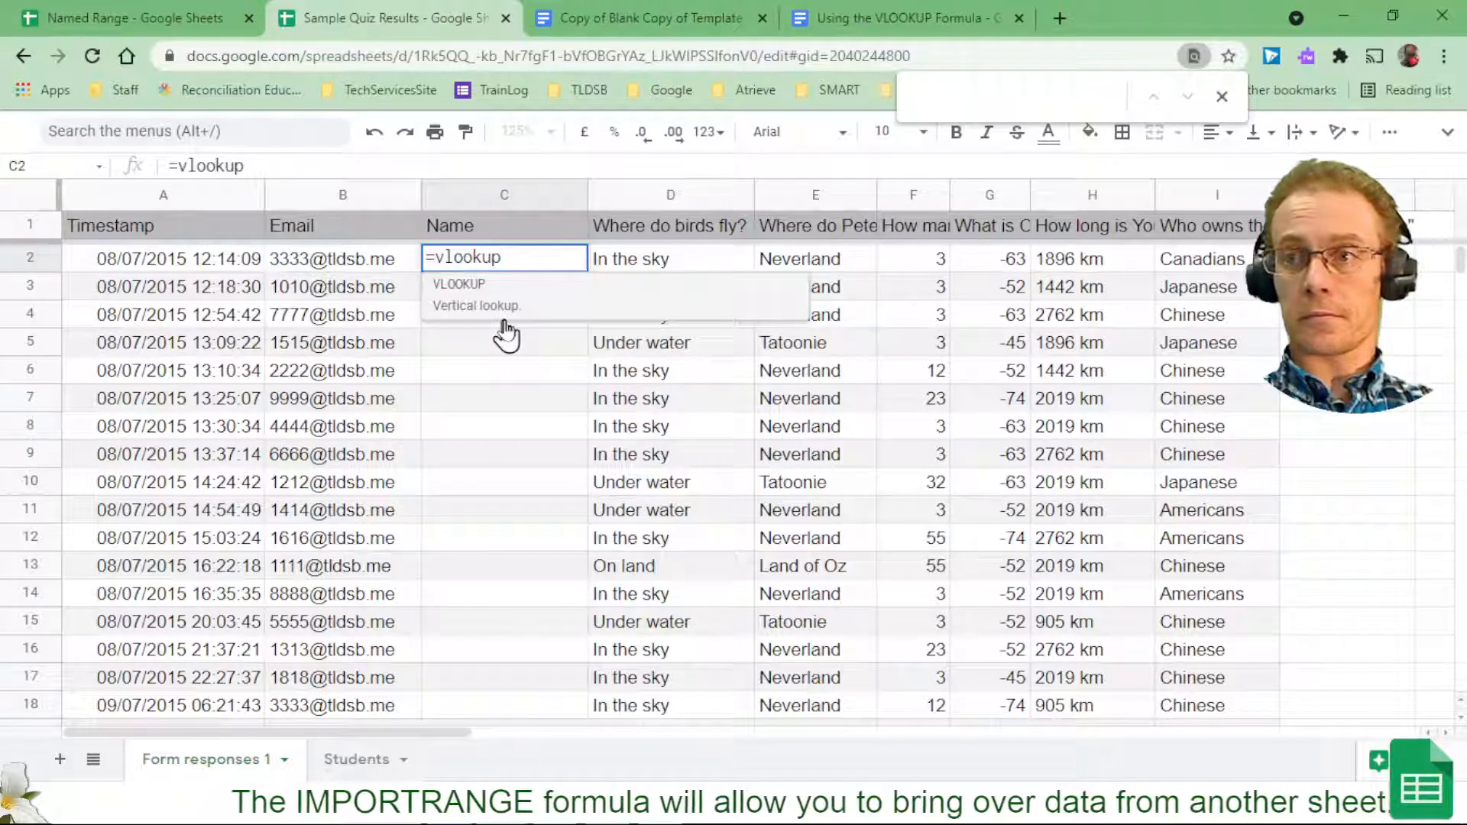
{"action": "type", "text": "("}
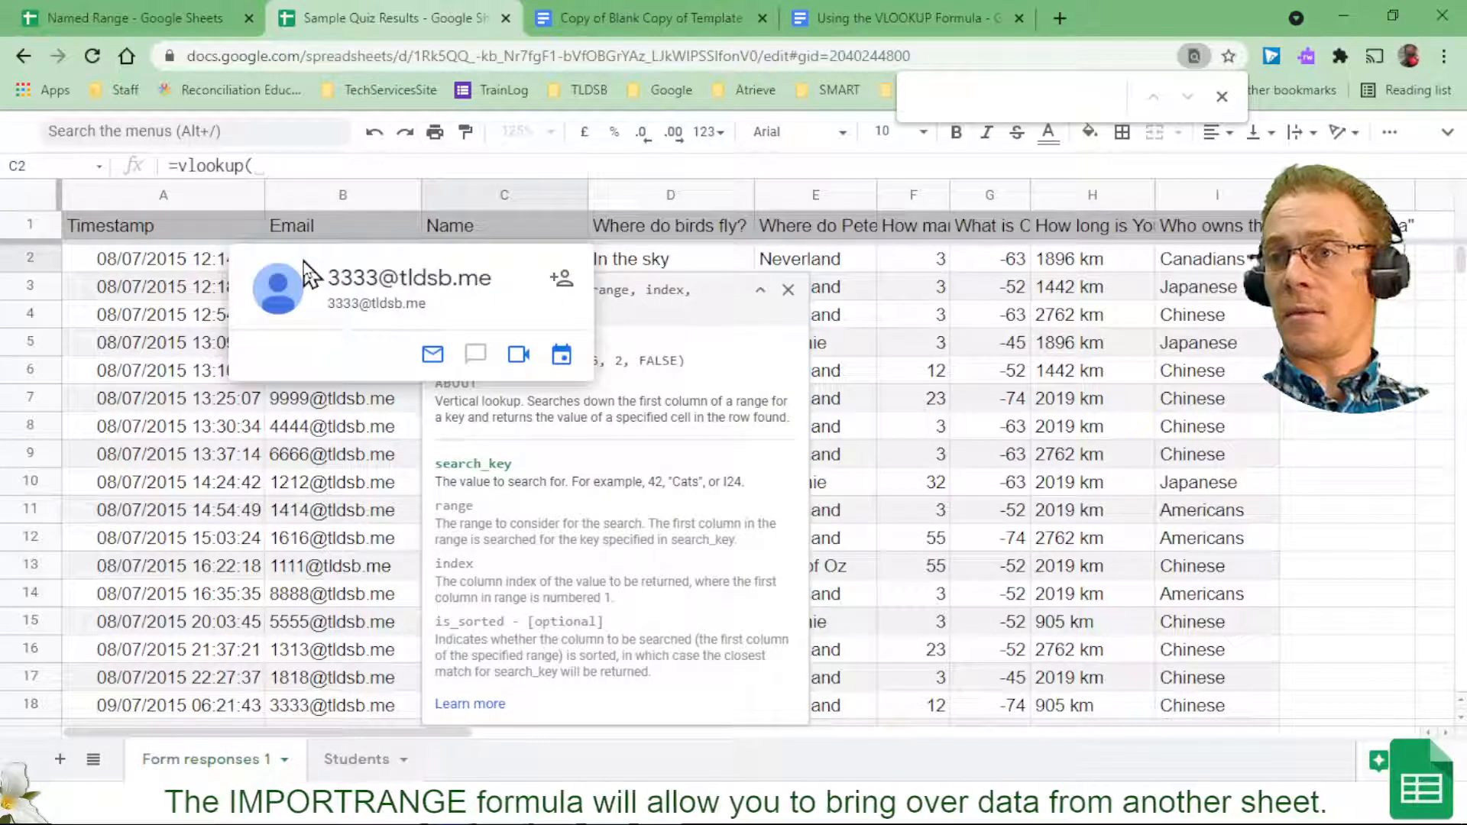
{"action": "left_click", "coordinate": [386, 260]}
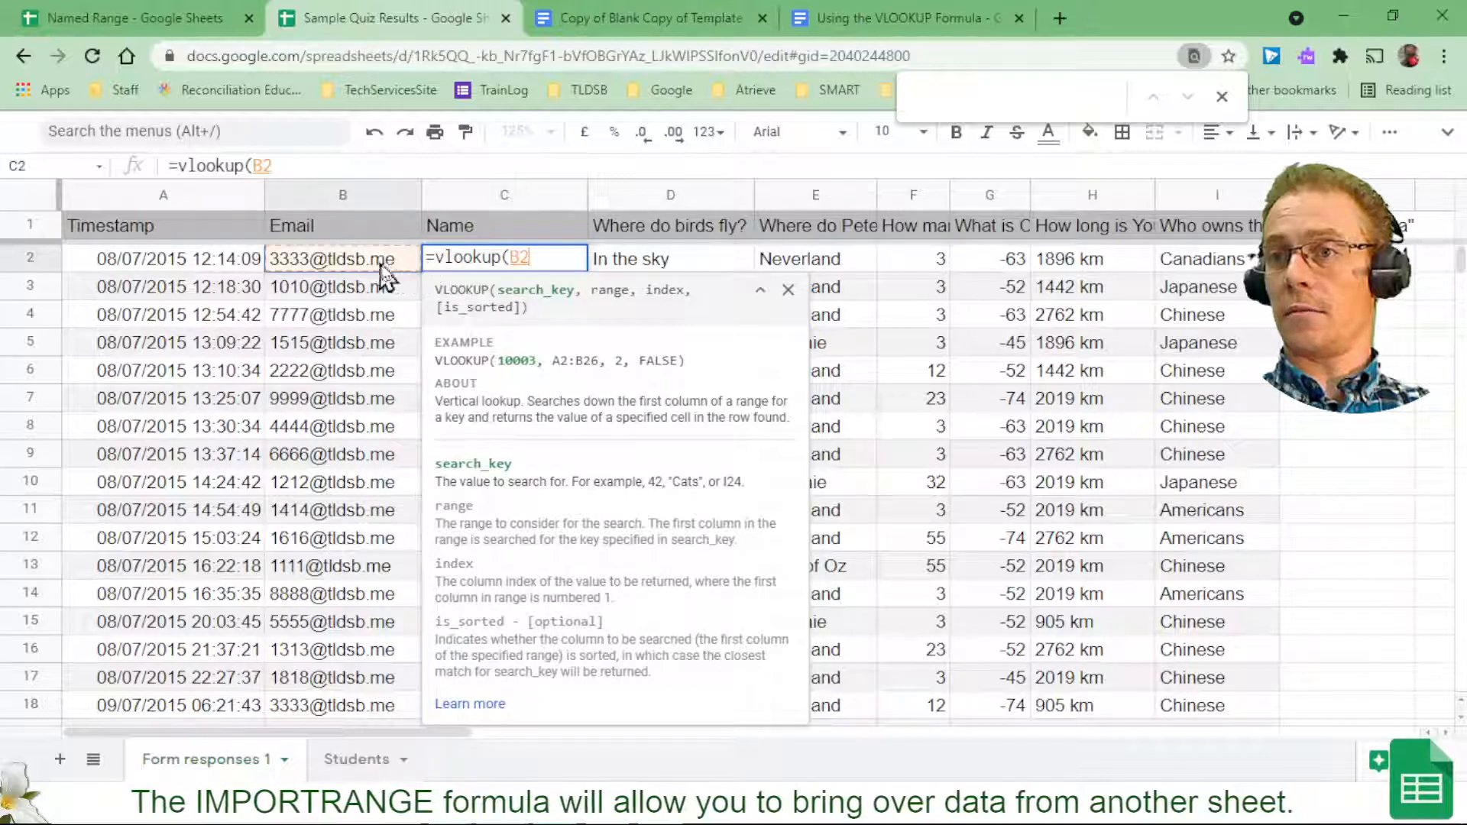
{"action": "type", "text": ","}
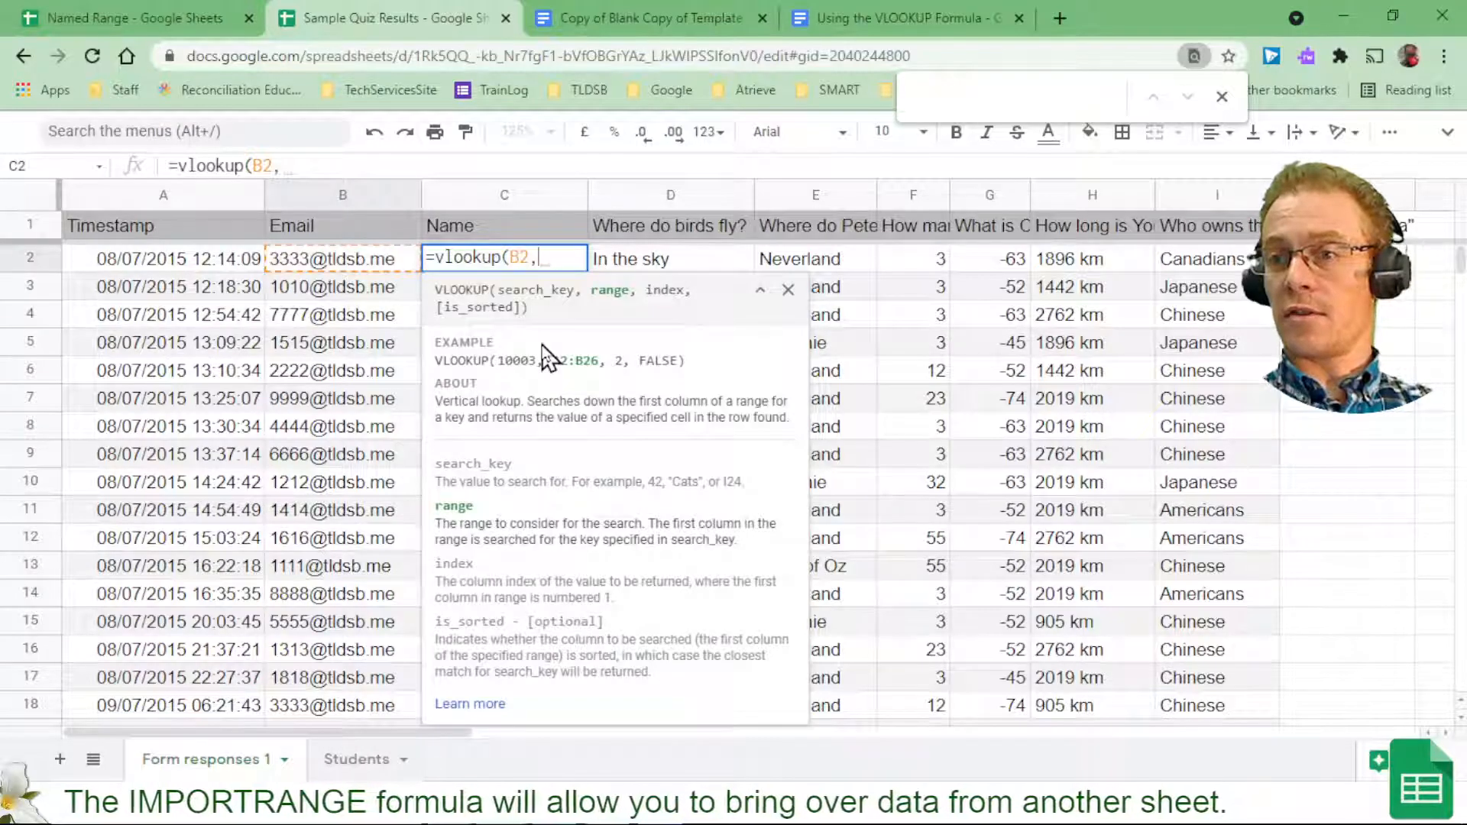
- Complete the VLOOKUP formula with range Students!A1:B17, column index 2 and false for is_sorted
{"action": "left_click", "coordinate": [356, 759]}
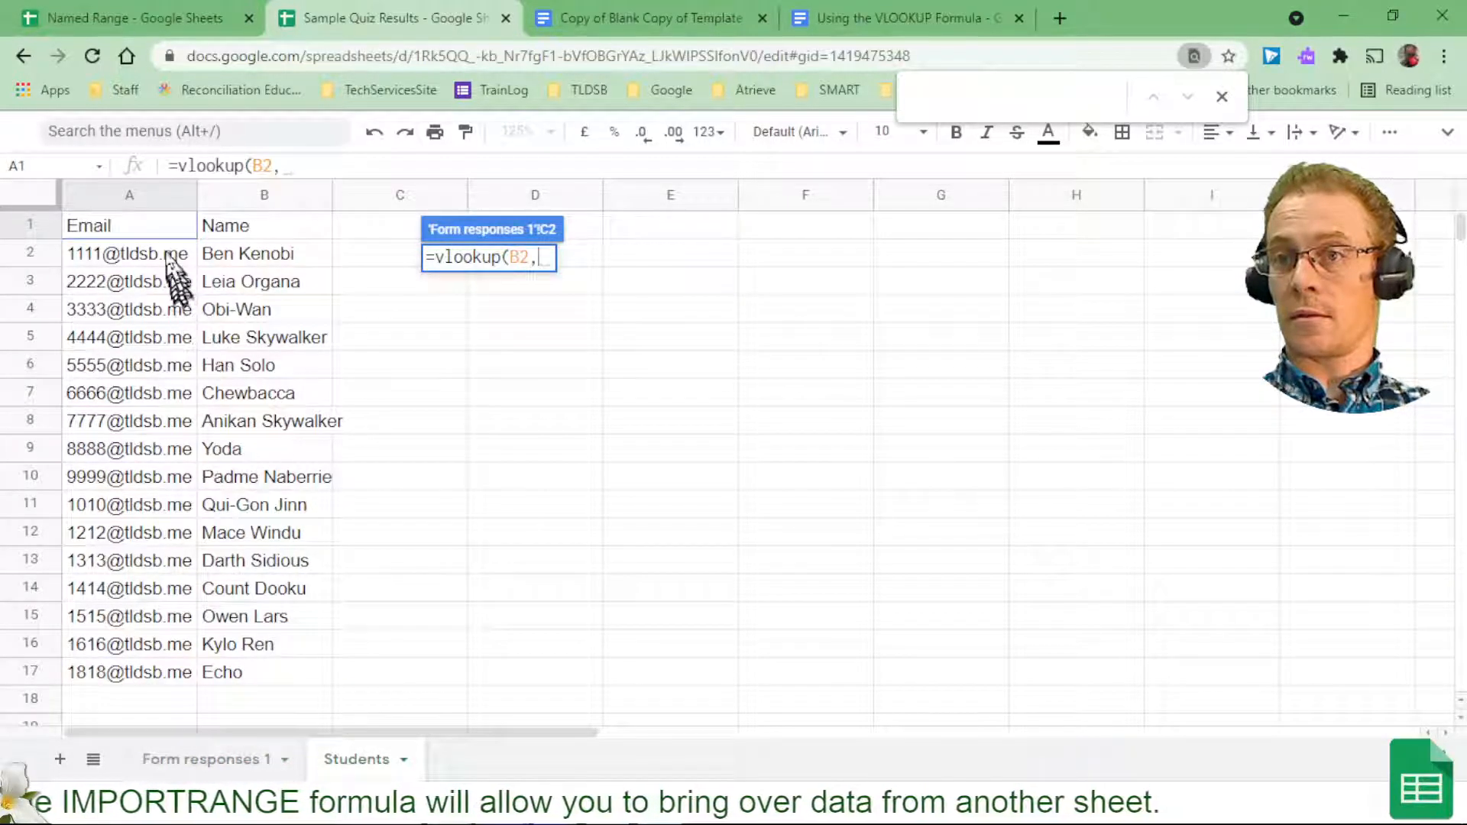
{"action": "left_click_drag", "start_coordinate": [163, 229], "coordinate": [236, 695]}
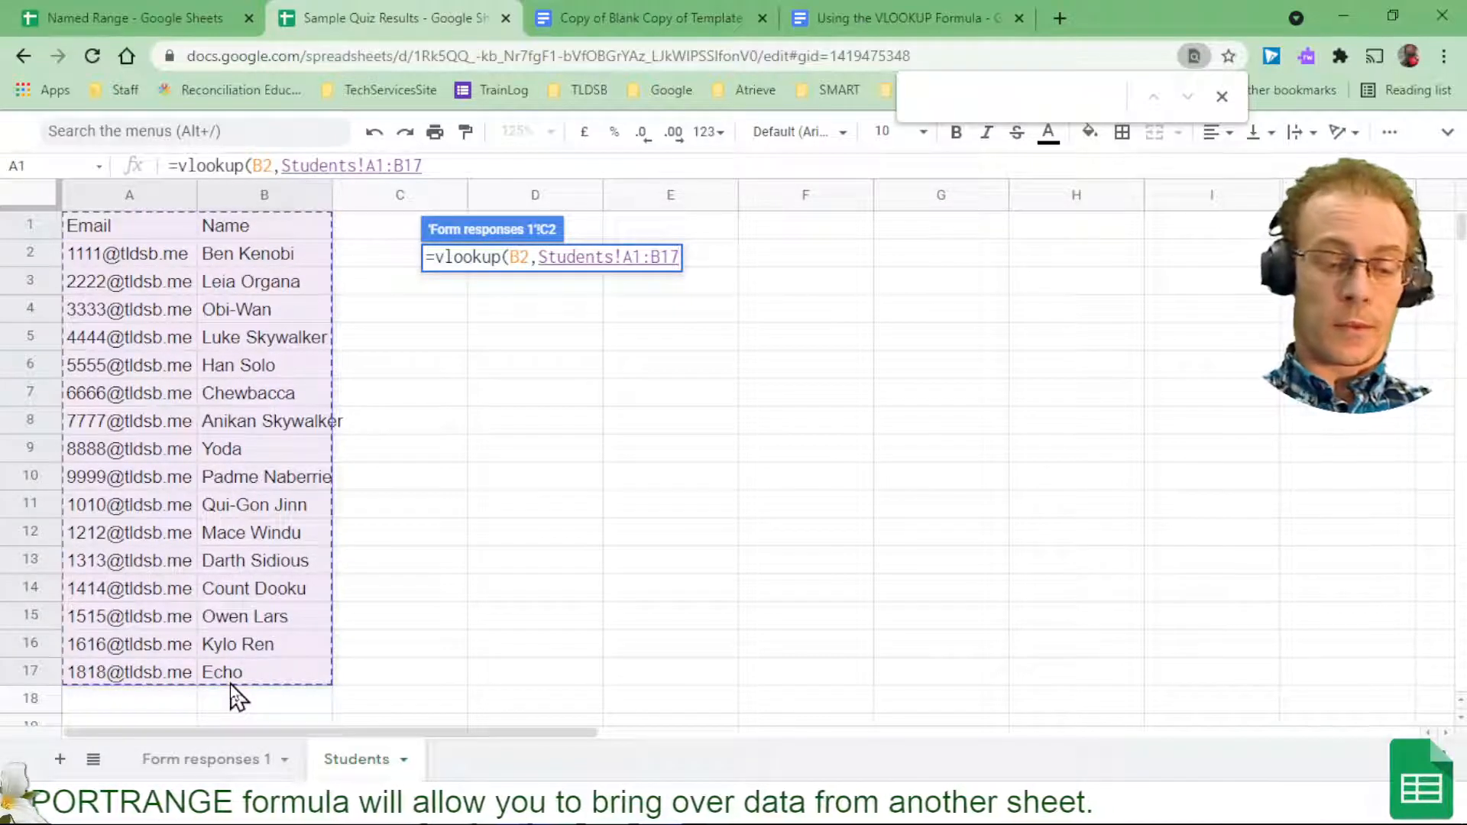
{"action": "type", "text": ",2,"}
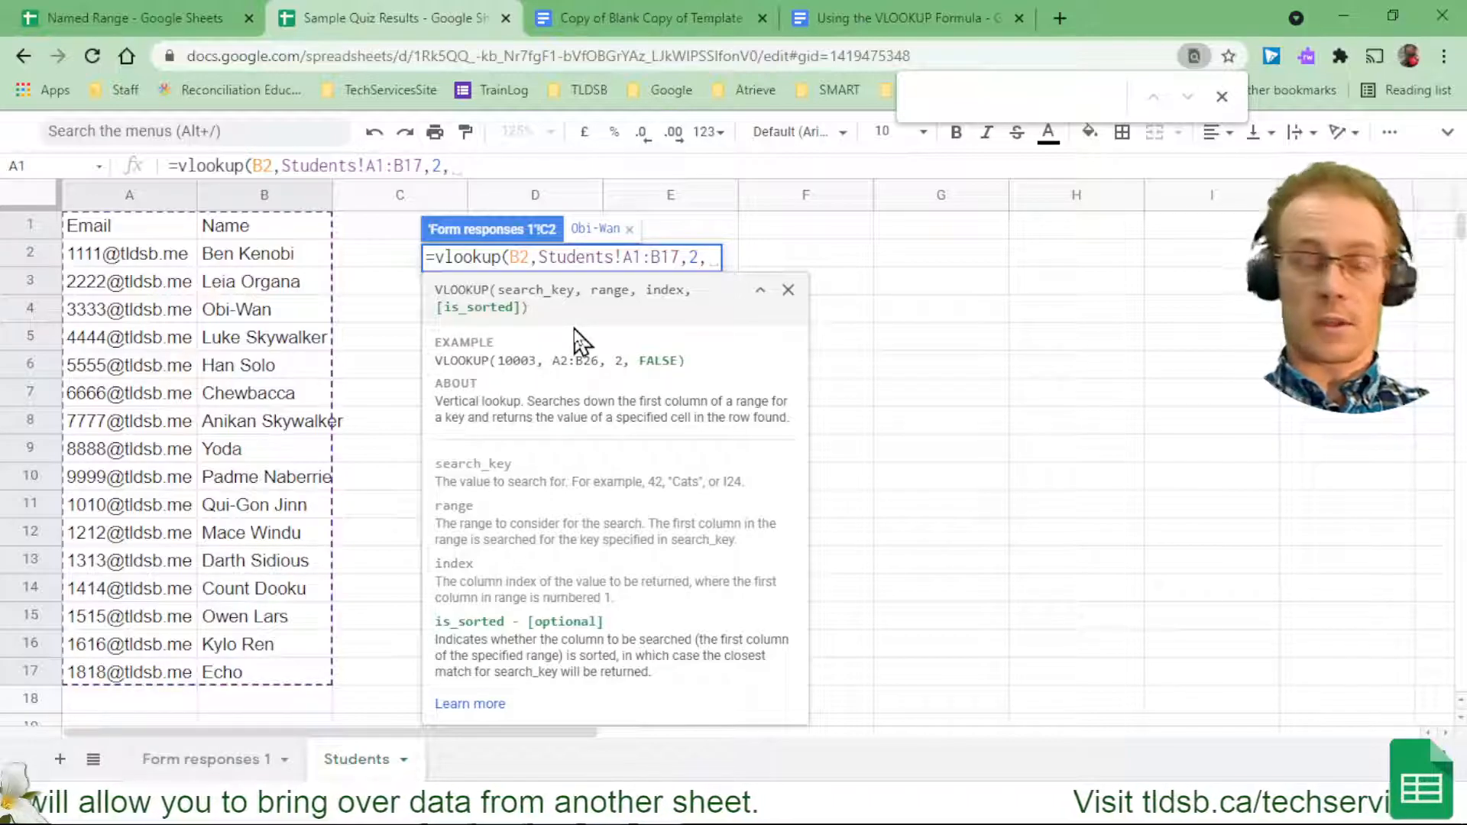
{"action": "type", "text": "false"}
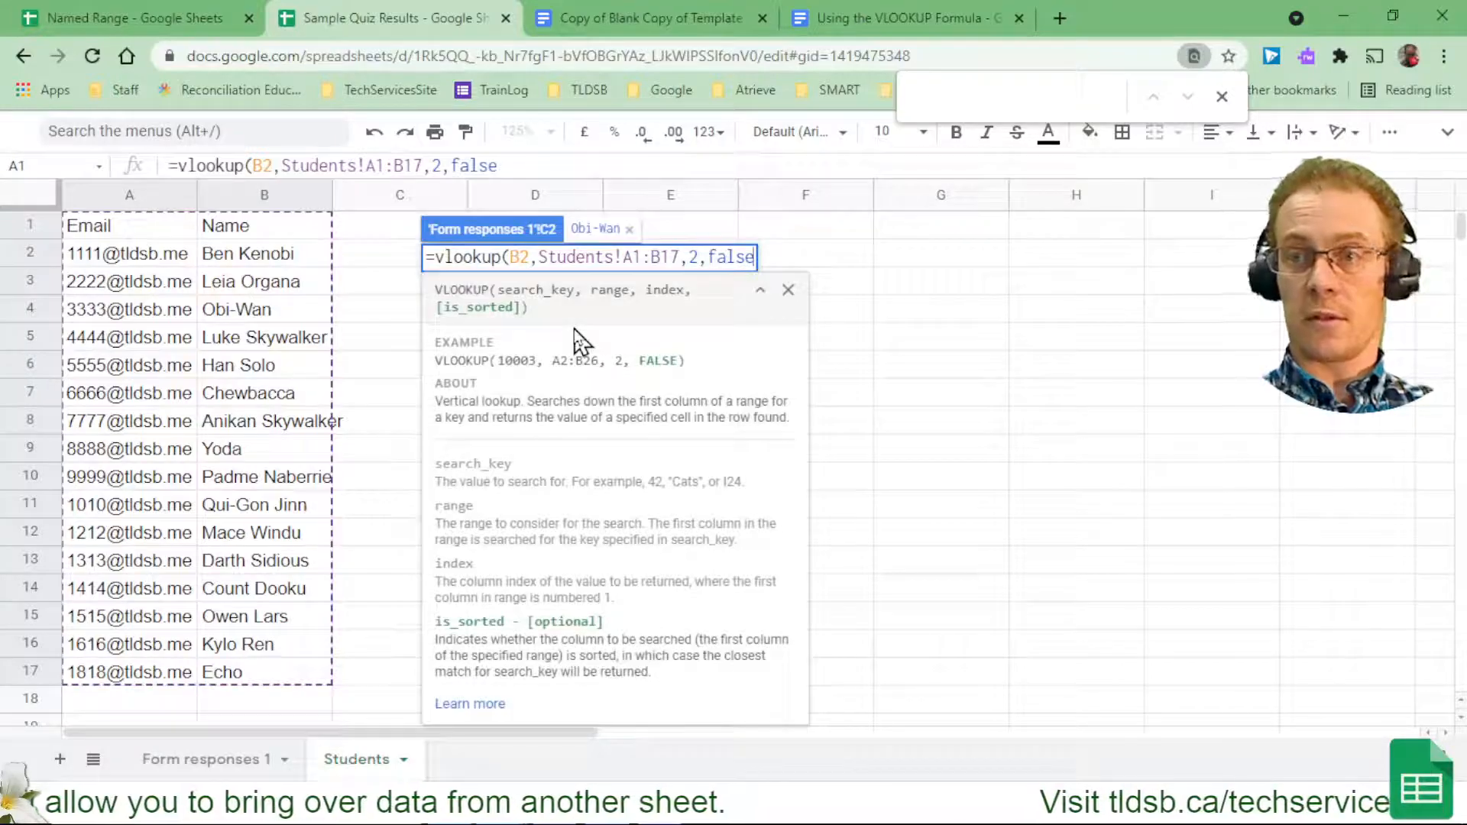
{"action": "type", "text": ")"}
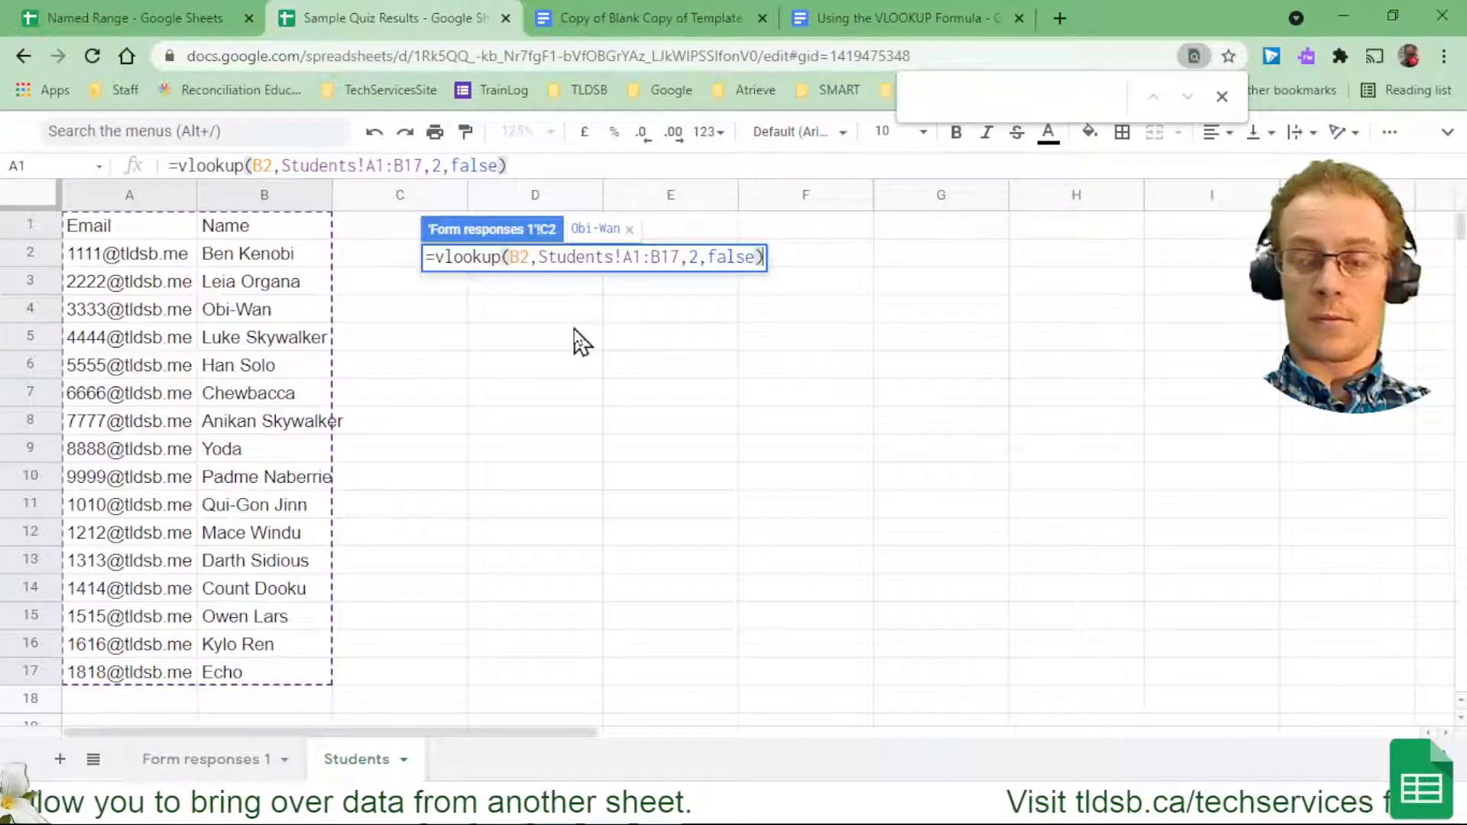
{"action": "key", "text": "Return"}
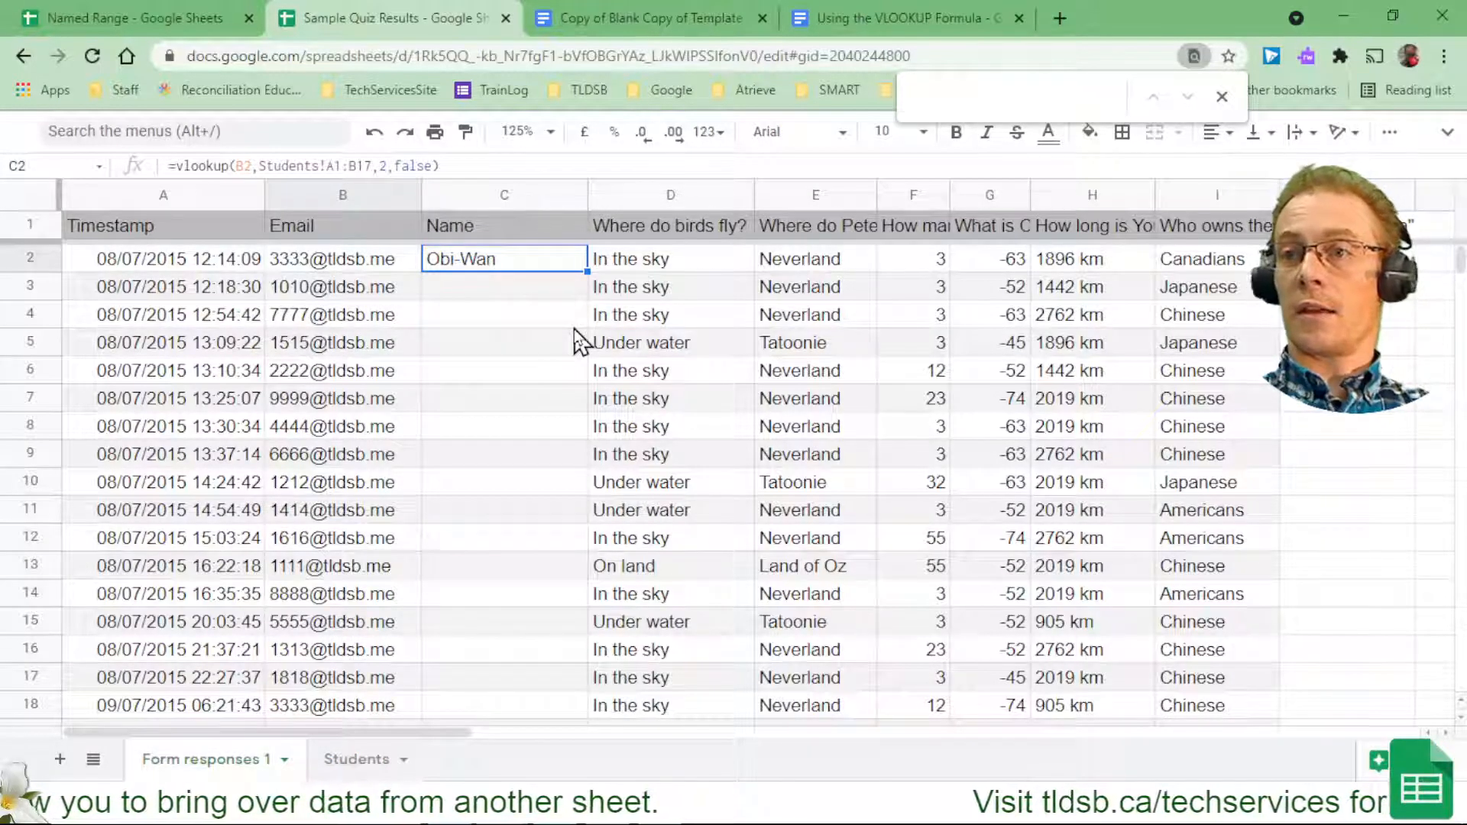
- Compare the name returned in C2 with the row for the same email on the Students sheet, and return to Form responses 1
{"action": "mouse_move", "coordinate": [359, 263]}
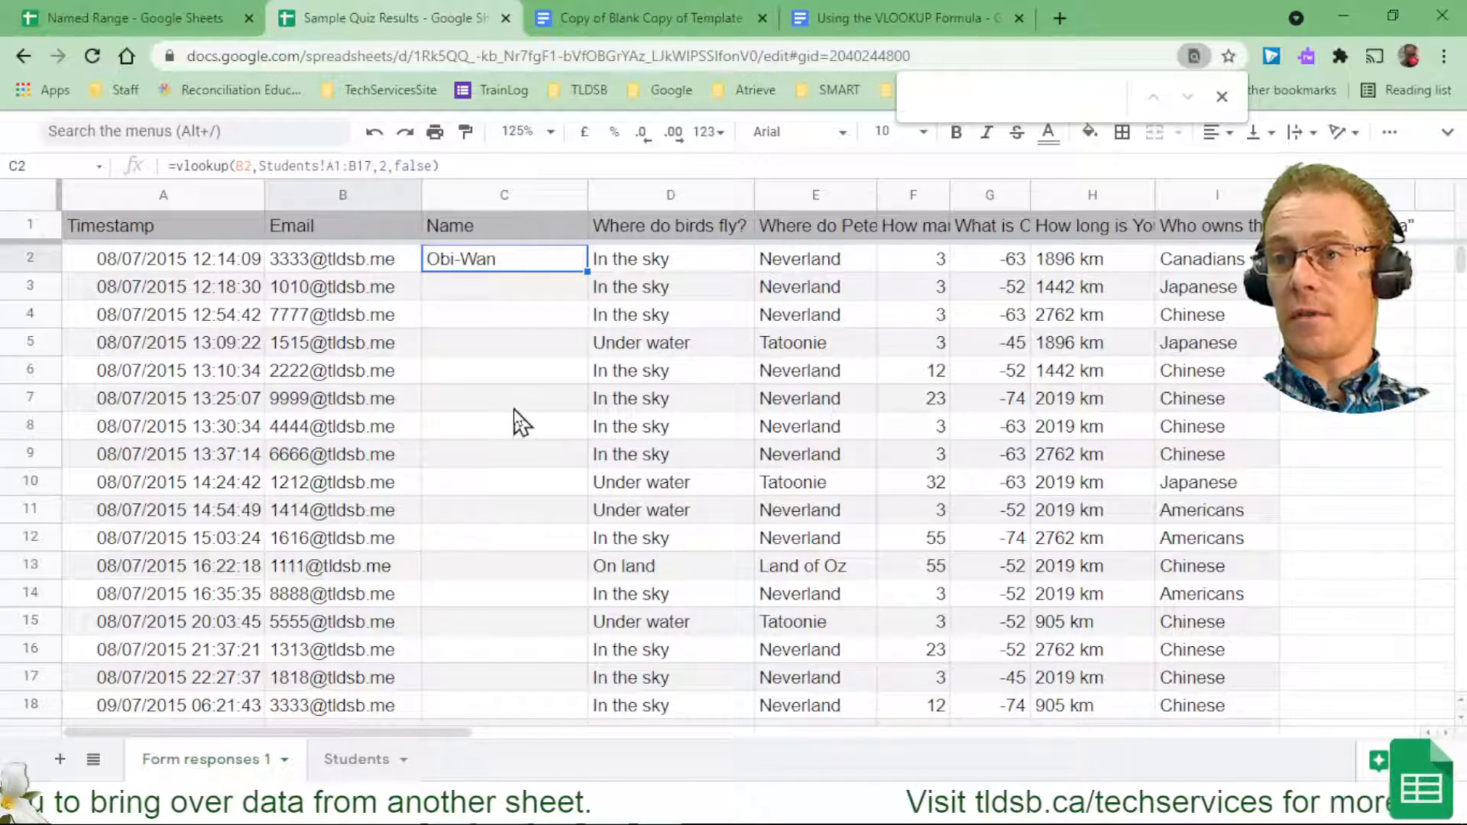
{"action": "left_click", "coordinate": [371, 760]}
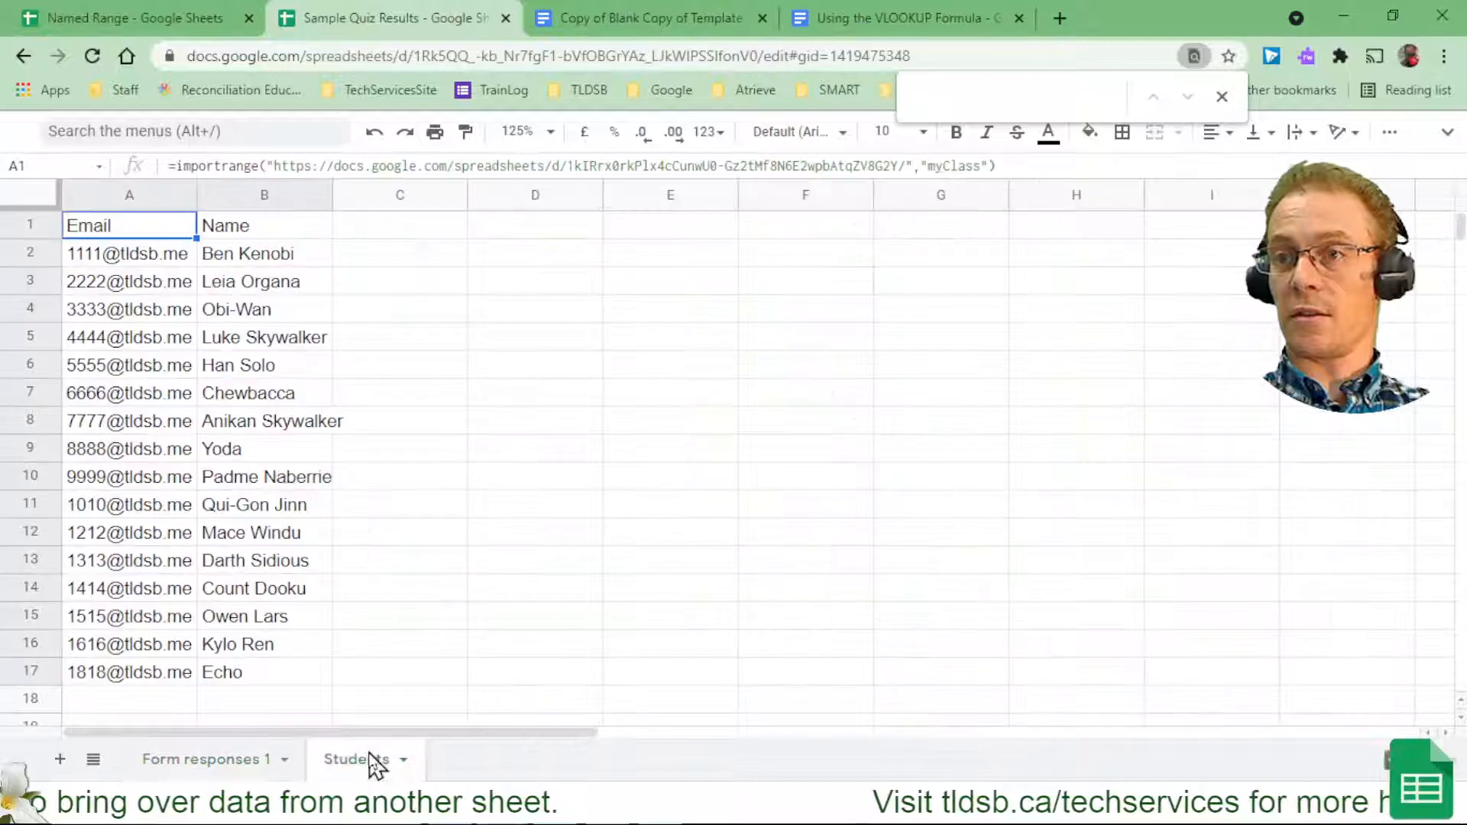
{"action": "left_click_drag", "start_coordinate": [272, 318], "coordinate": [114, 317]}
{"action": "left_click", "coordinate": [533, 527]}
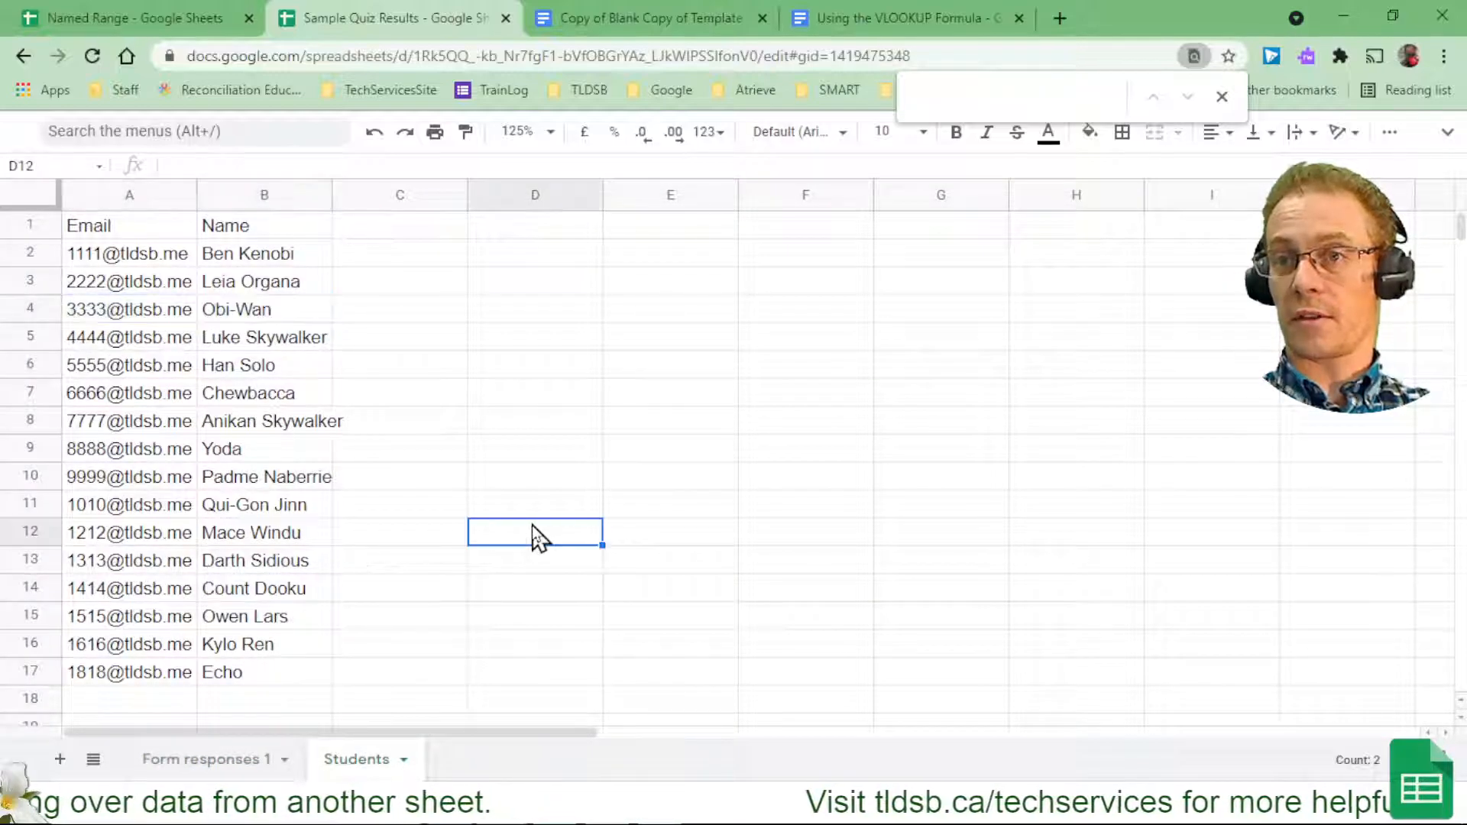
{"action": "left_click", "coordinate": [214, 760]}
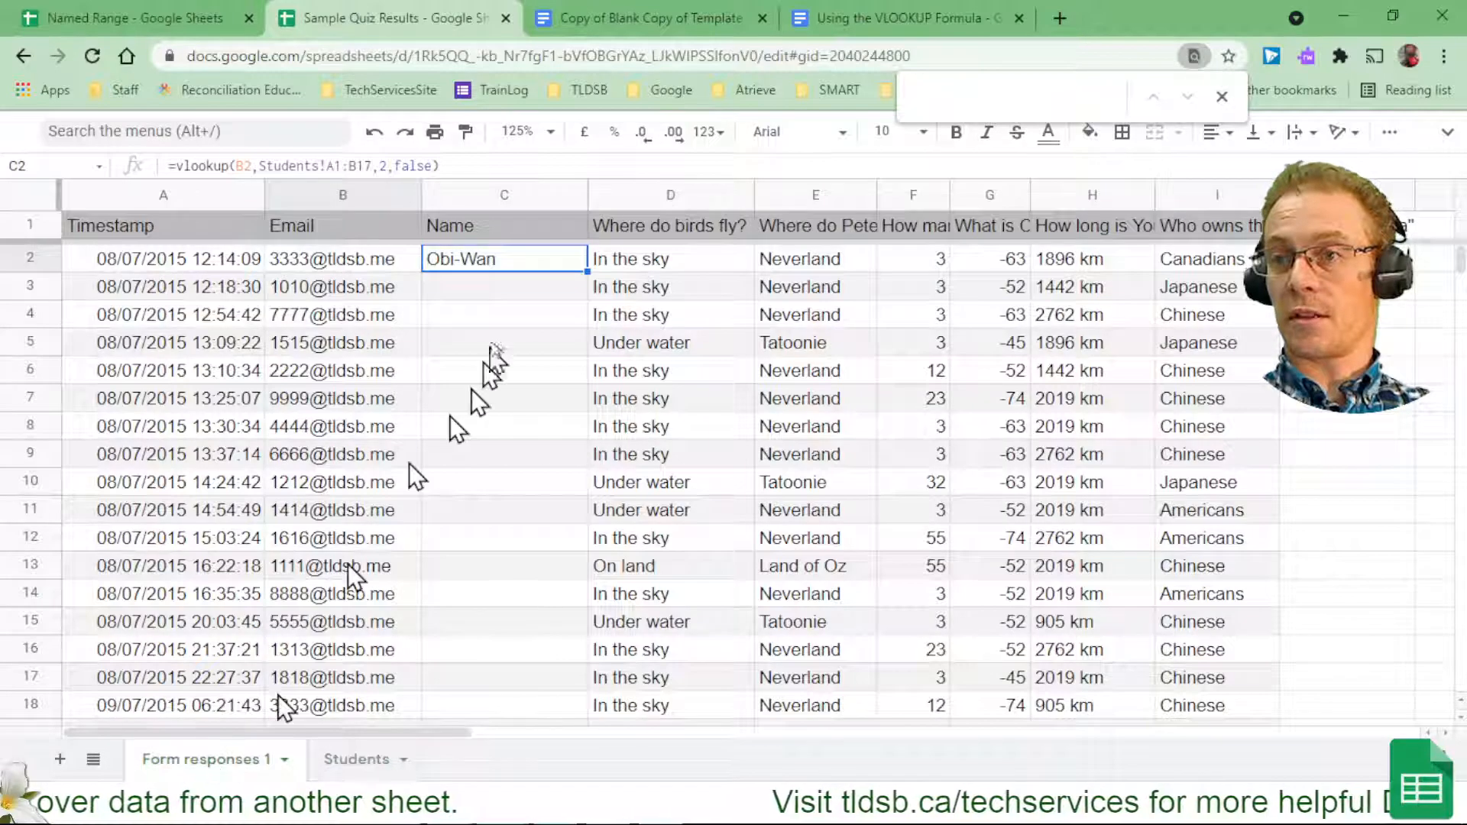
- Try filling the C2 VLOOKUP formula down the Name column to C29, inspect the copy in C6, and undo the fill
{"action": "left_click_drag", "start_coordinate": [585, 325], "coordinate": [552, 387]}
{"action": "scroll", "coordinate": [551, 387], "scroll_direction": "up", "scroll_amount": 8}
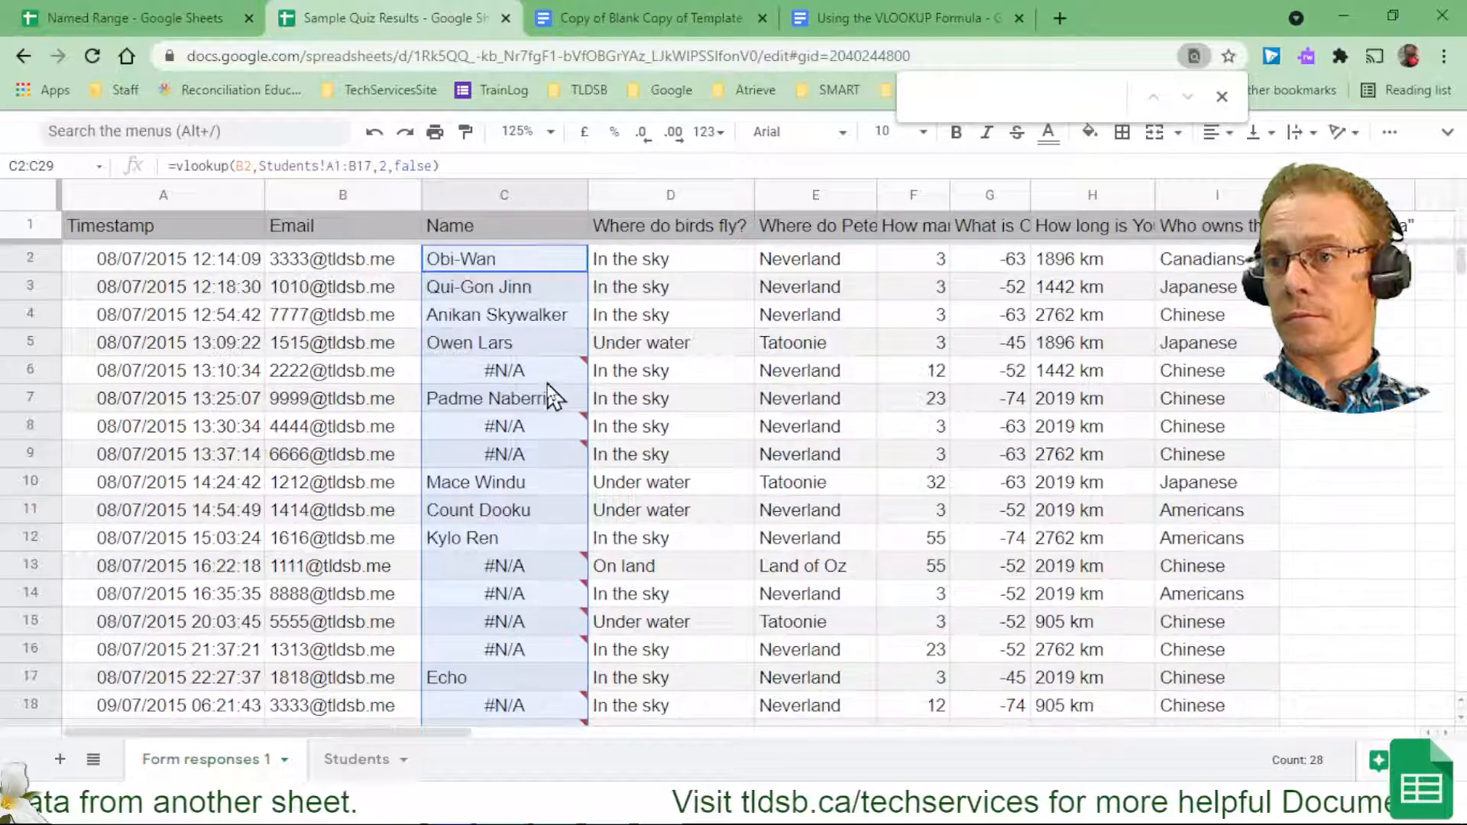
{"action": "left_click", "coordinate": [547, 382]}
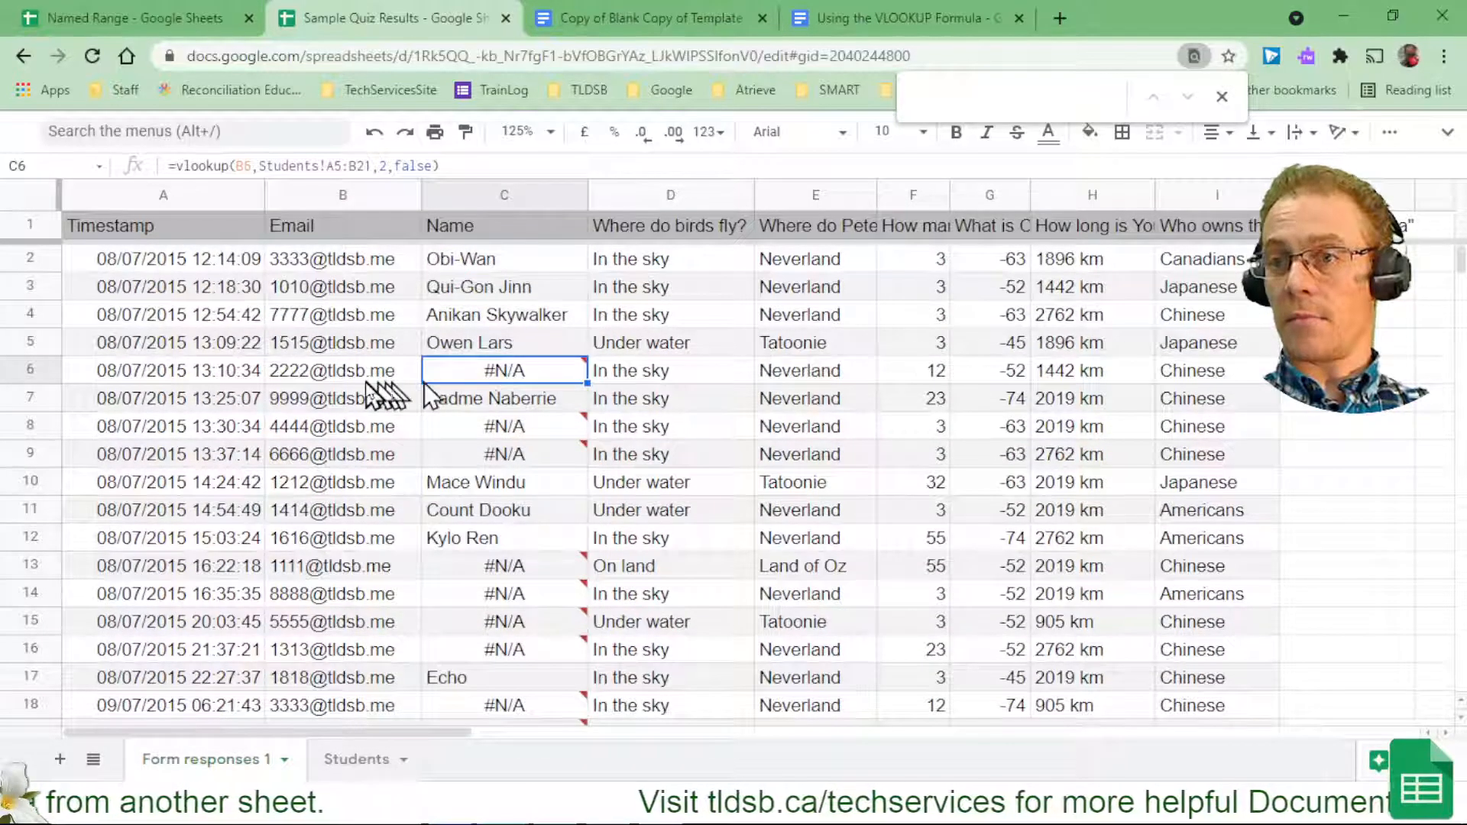
{"action": "mouse_move", "coordinate": [428, 378]}
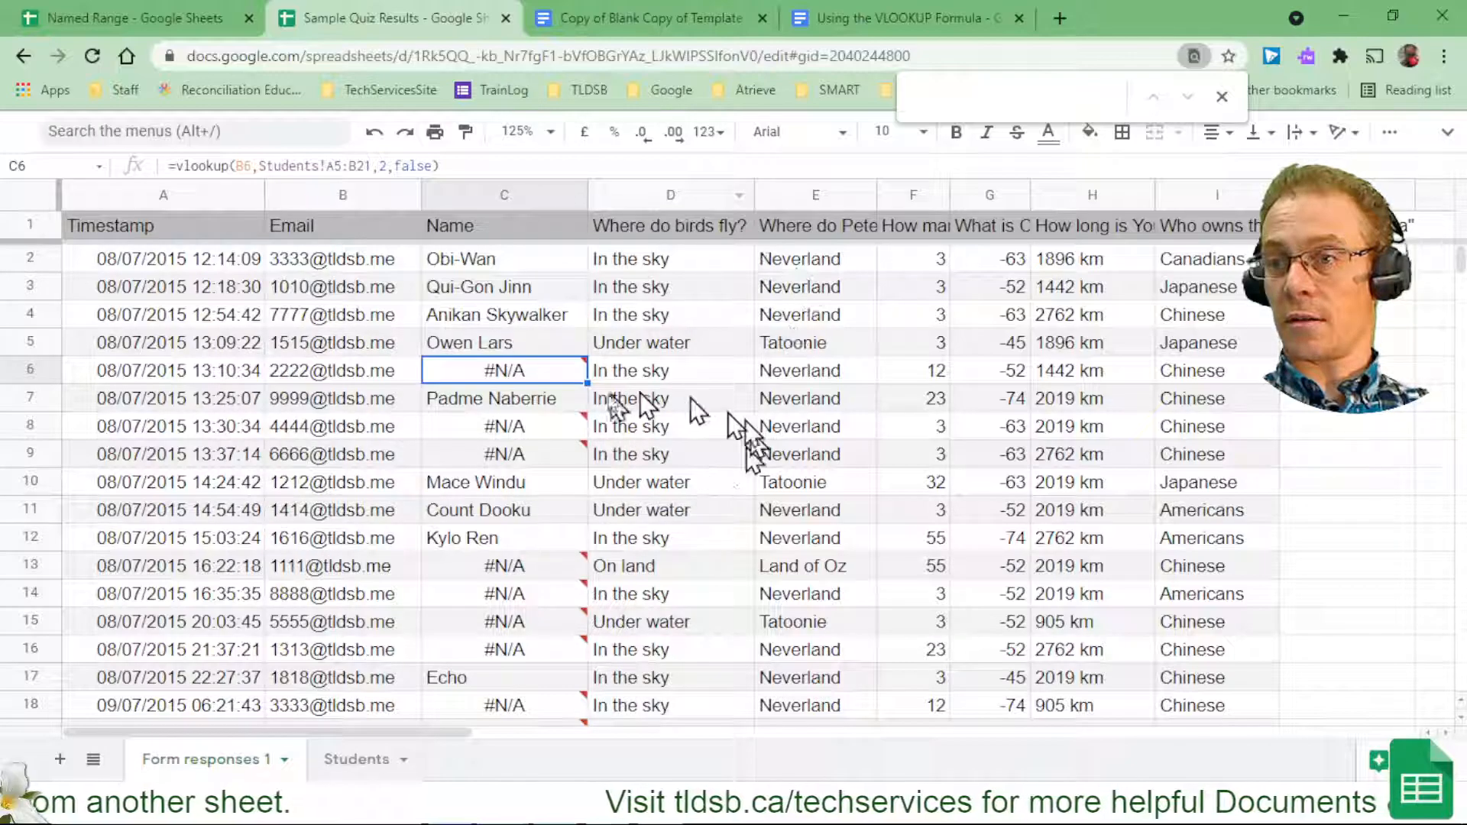
{"action": "left_click", "coordinate": [544, 260]}
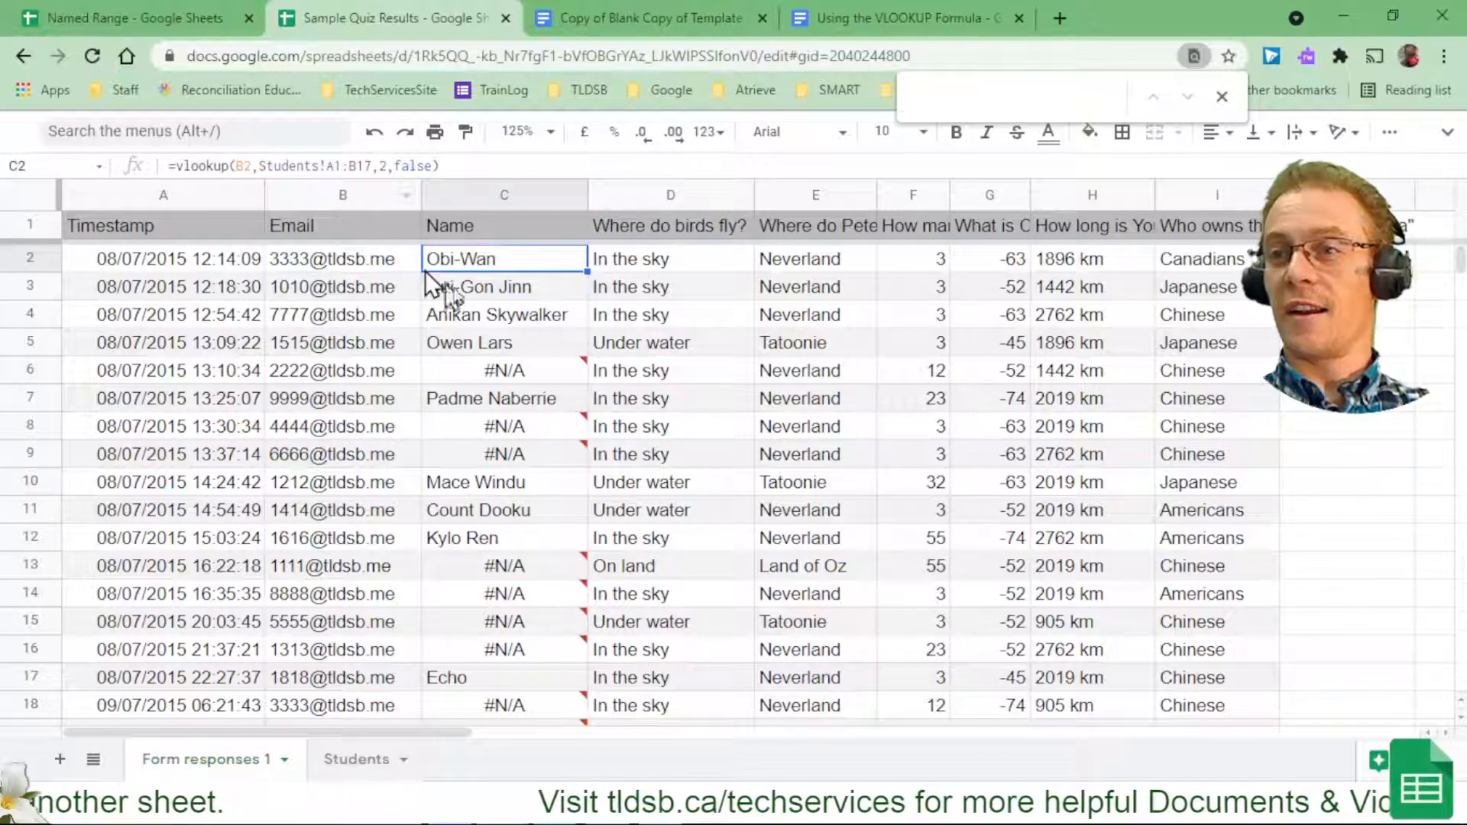
{"action": "left_click", "coordinate": [373, 135]}
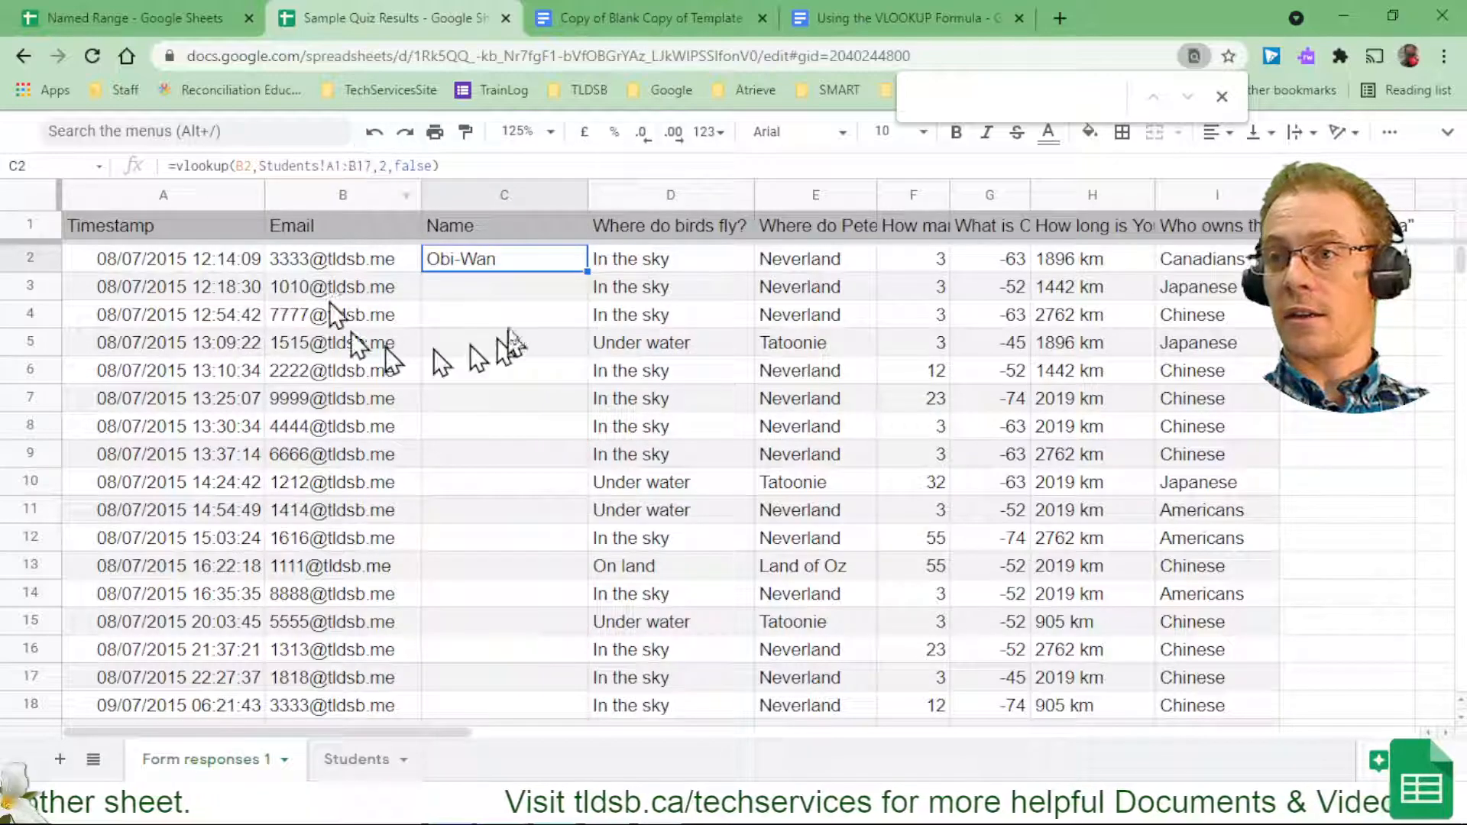
- Lock the row references of the lookup range in the C2 VLOOKUP formula, making it Students!A$1:B$17
{"action": "left_click", "coordinate": [336, 166]}
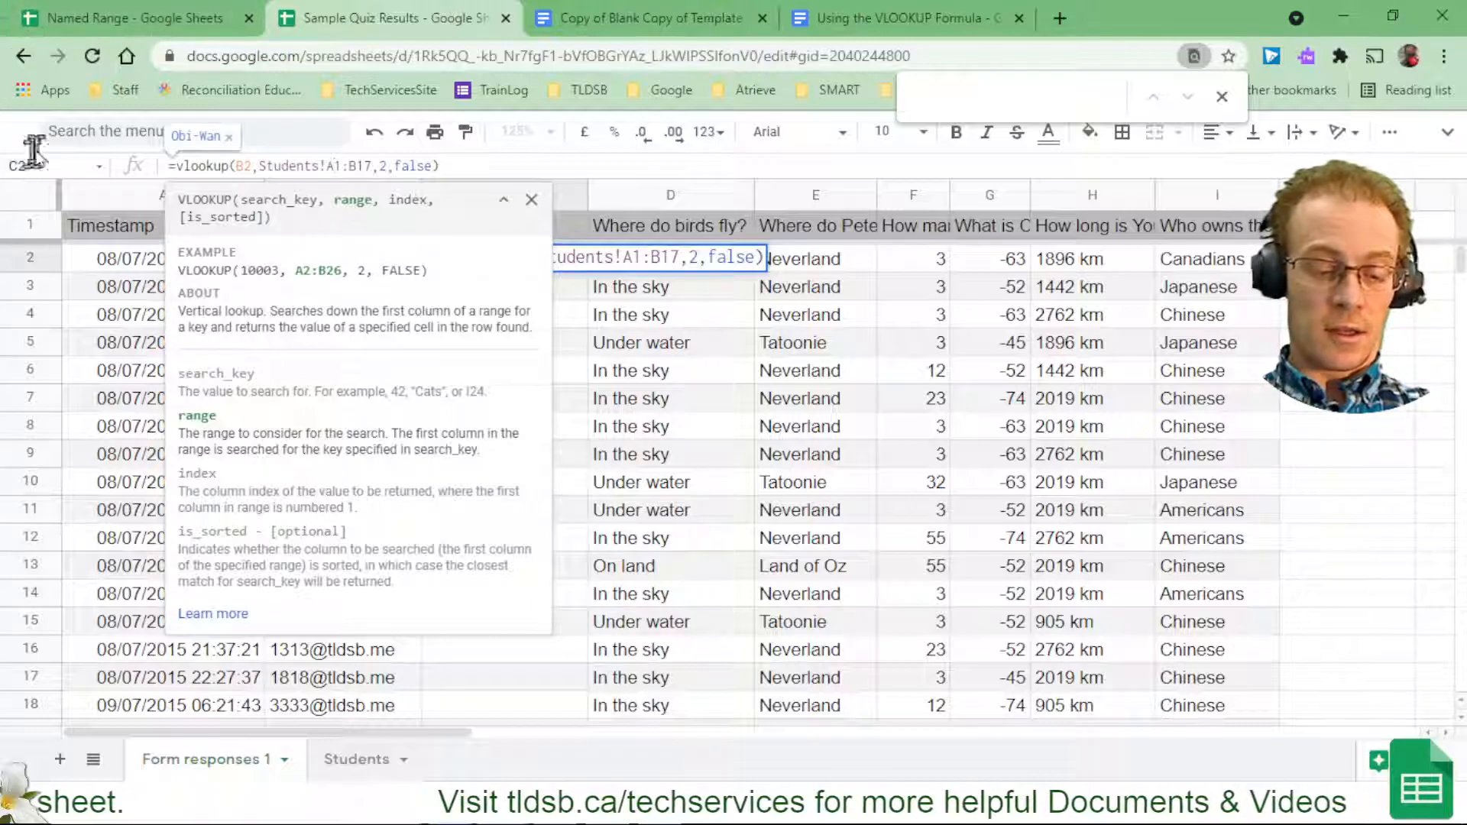
{"action": "type", "text": "$1:B"}
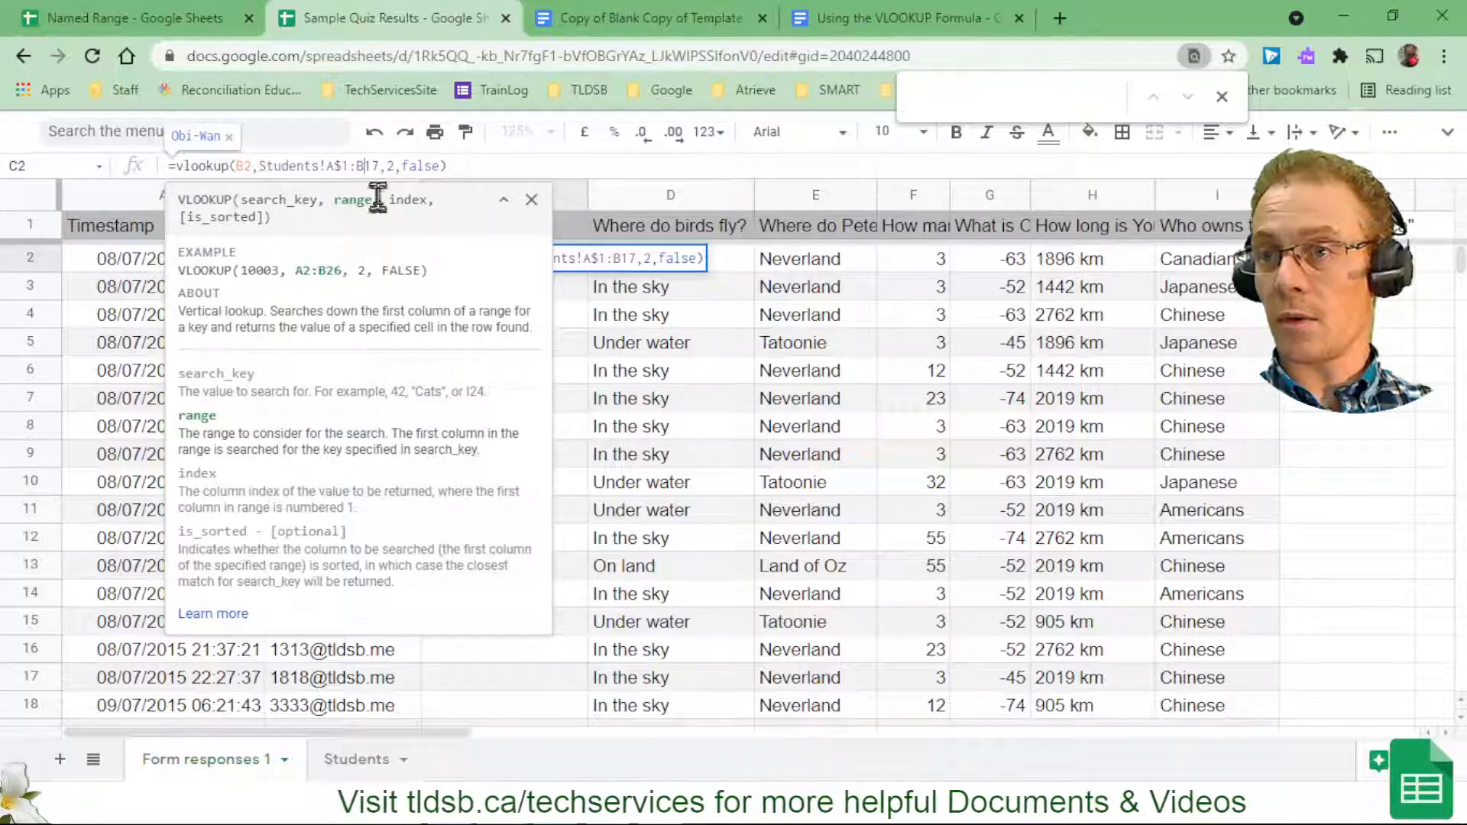
{"action": "type", "text": "$"}
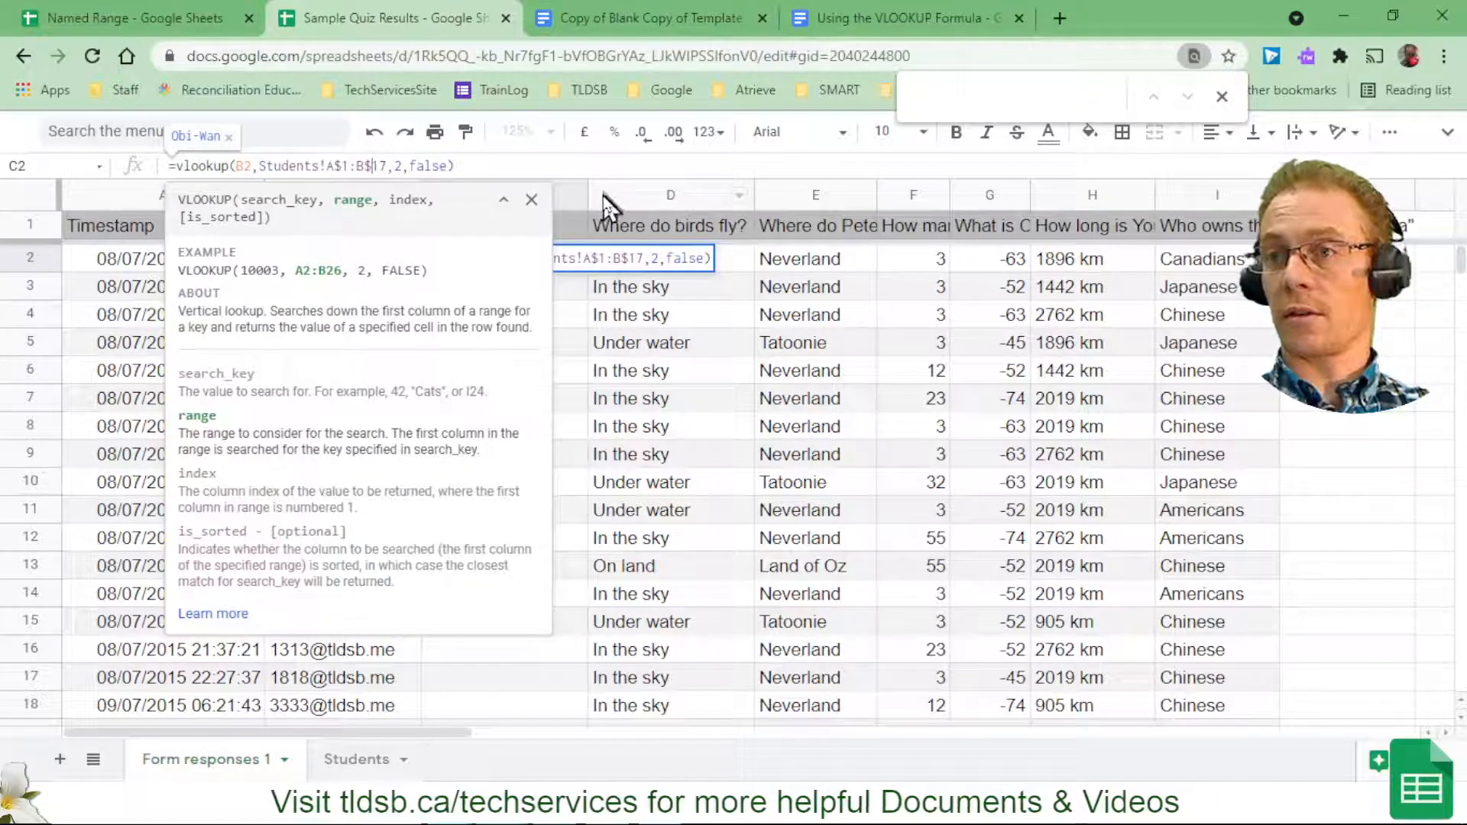
{"action": "key", "text": "Return"}
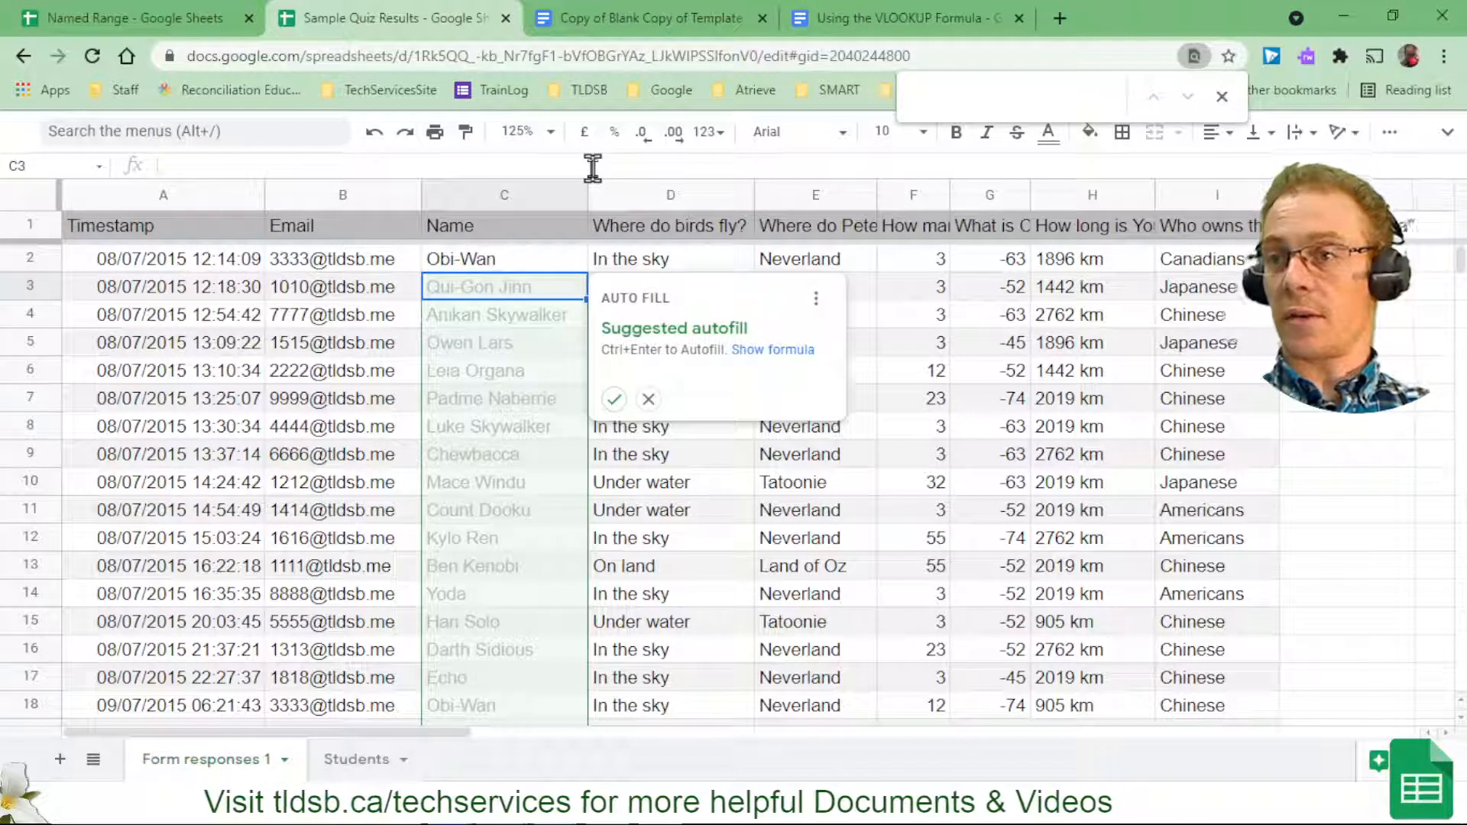
- Accept the suggested autofill of the VLOOKUP formula for the rest of the Name column and check the filled rows
{"action": "left_click", "coordinate": [615, 400]}
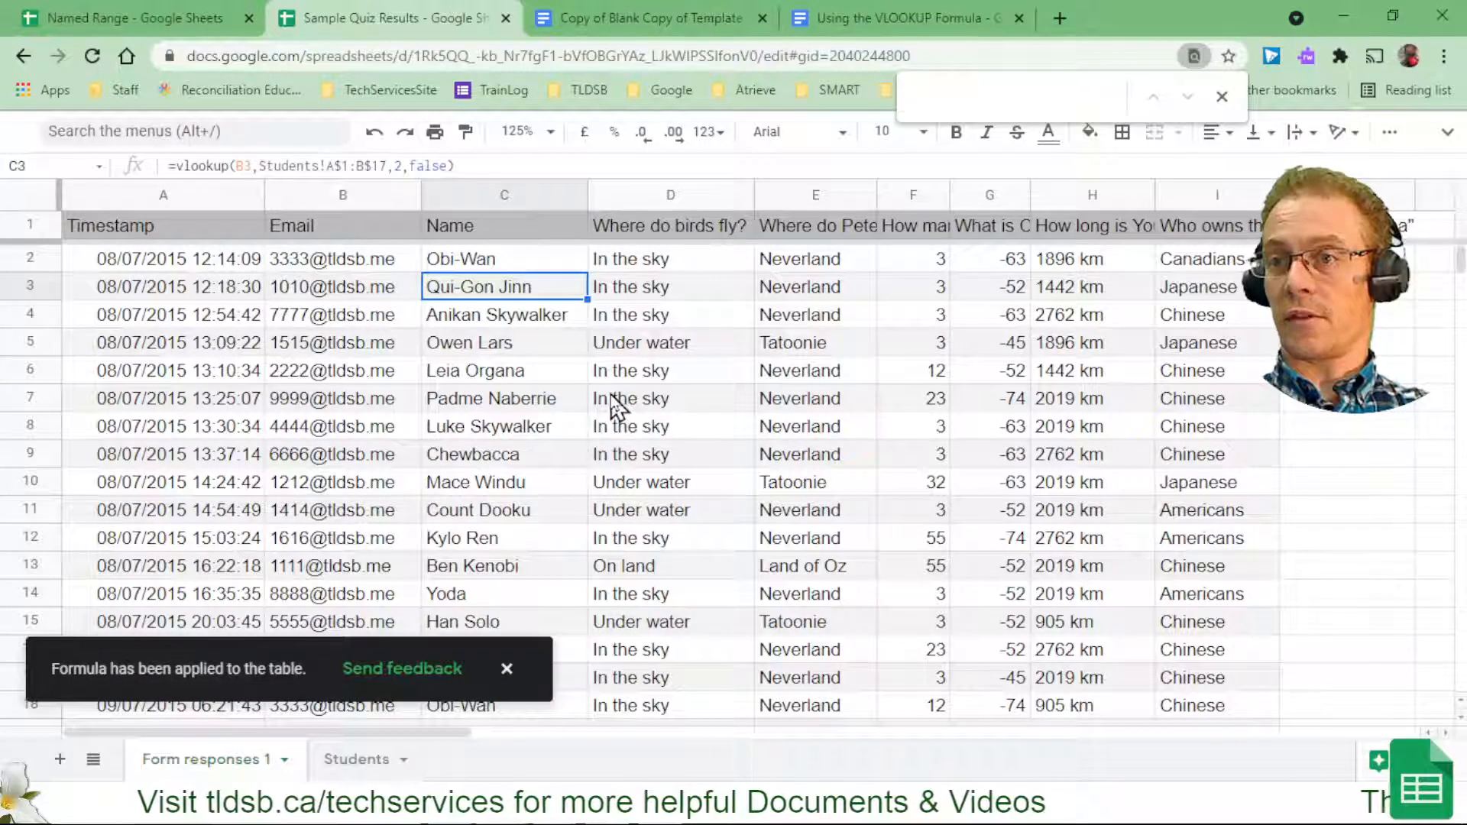
{"action": "scroll", "coordinate": [596, 420], "scroll_direction": "down", "scroll_amount": 6}
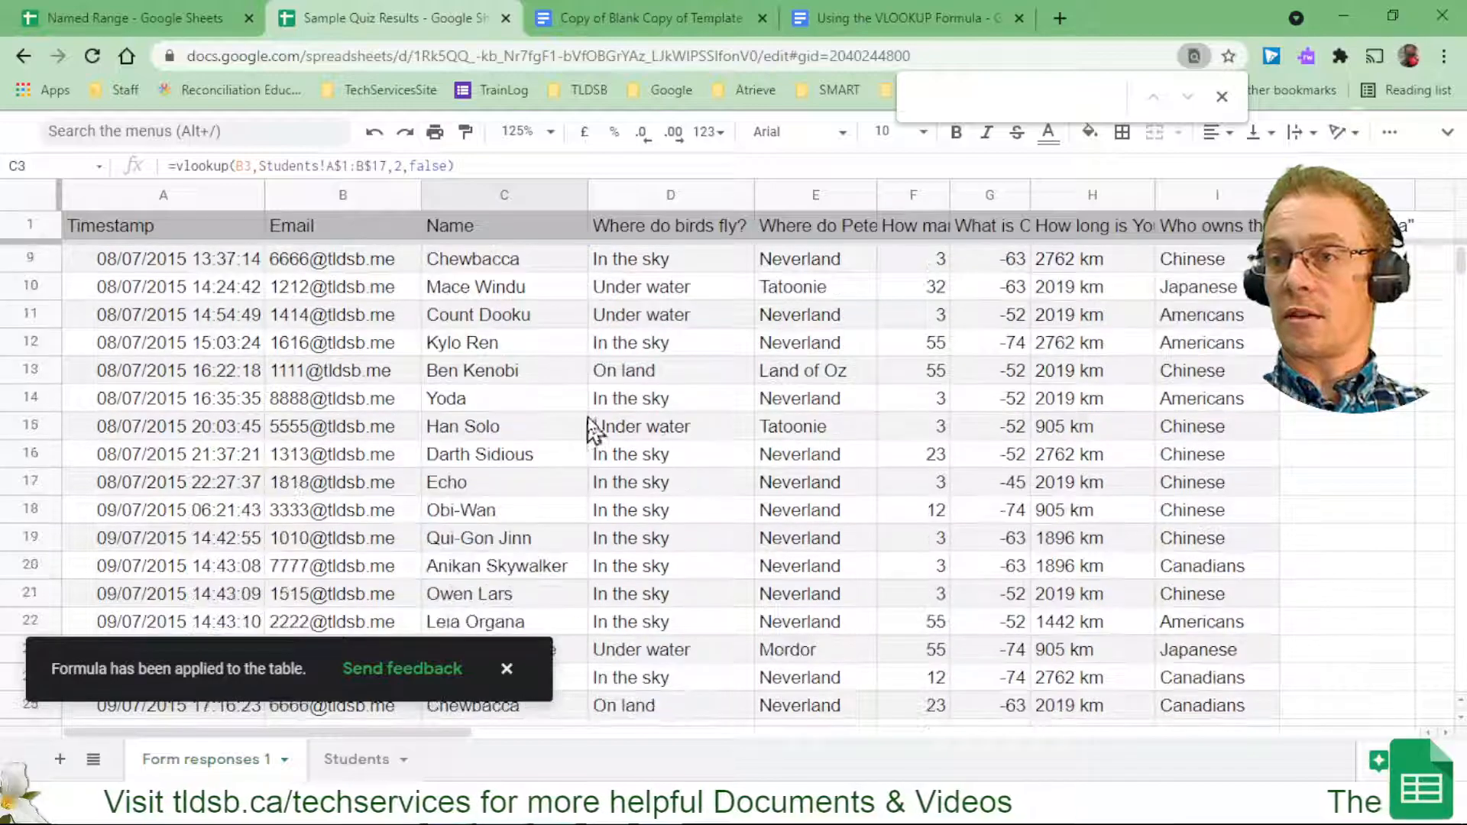
{"action": "scroll", "coordinate": [597, 412], "scroll_direction": "up", "scroll_amount": 6}
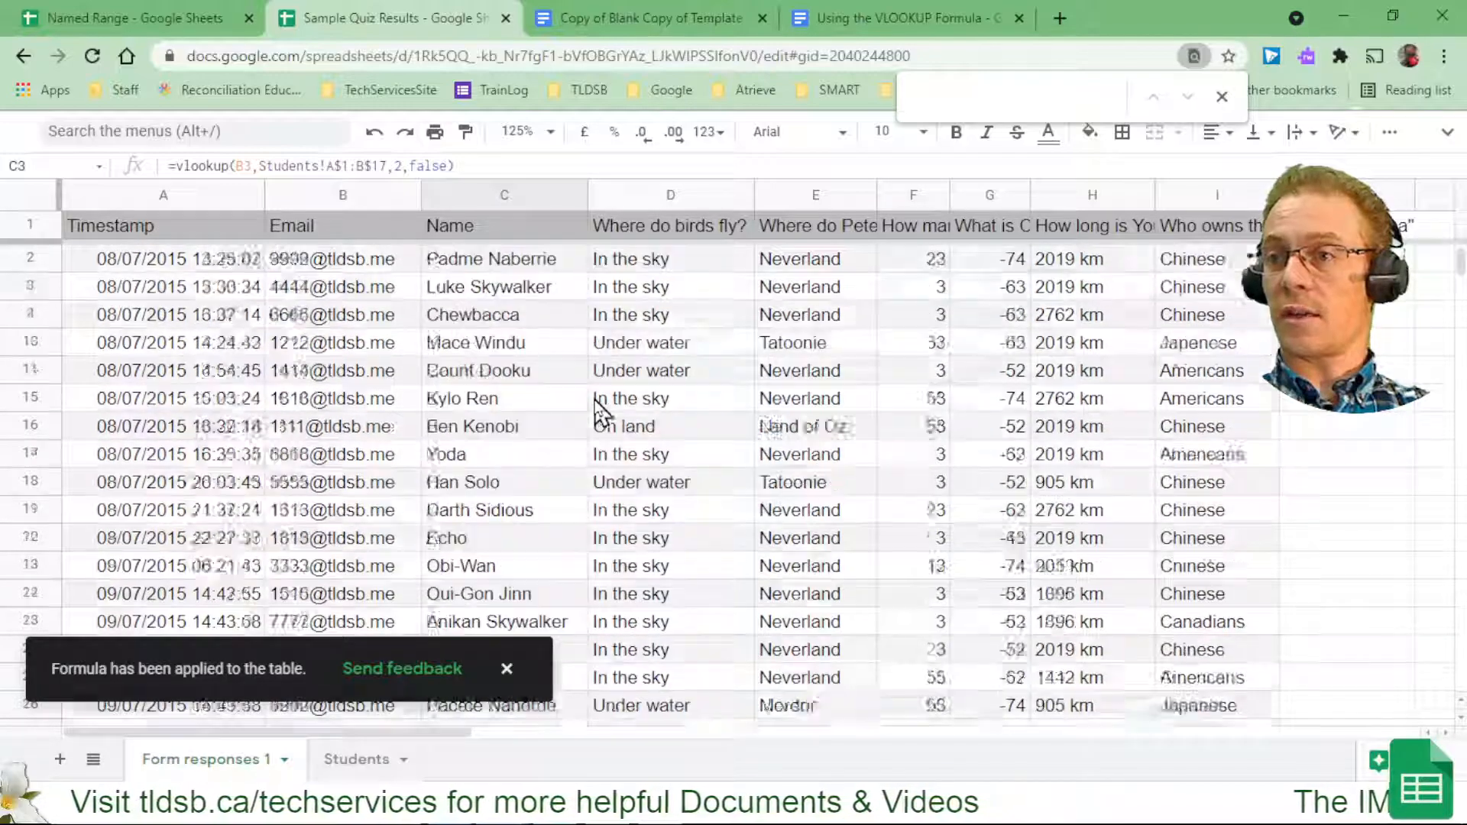